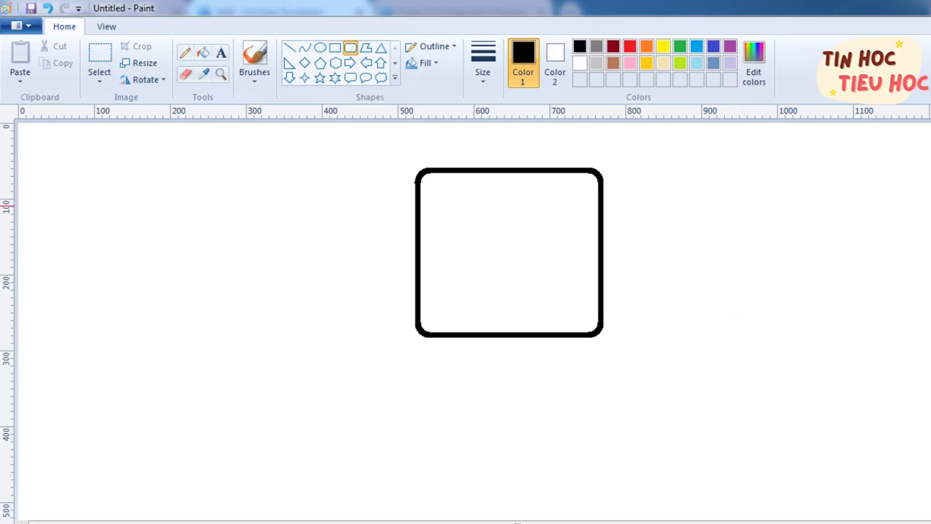
Step: Draw a large rounded rectangle about 350 px wide and 410 px high beneath the head as the robot's body
scroll(554, 292, down, 3)
drag(376, 252, 644, 514)
scroll(721, 405, down, 2)
drag(512, 413, 512, 467)
click(690, 423)
scroll(690, 422, up, 4)
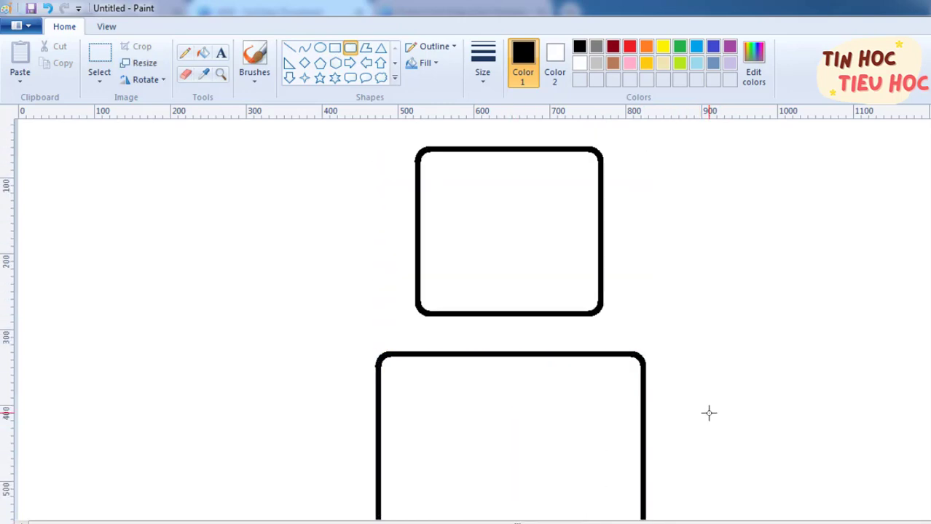
Step: Draw two vertical neck lines joining the head to the body, nudging the second line slightly to the right
click(290, 47)
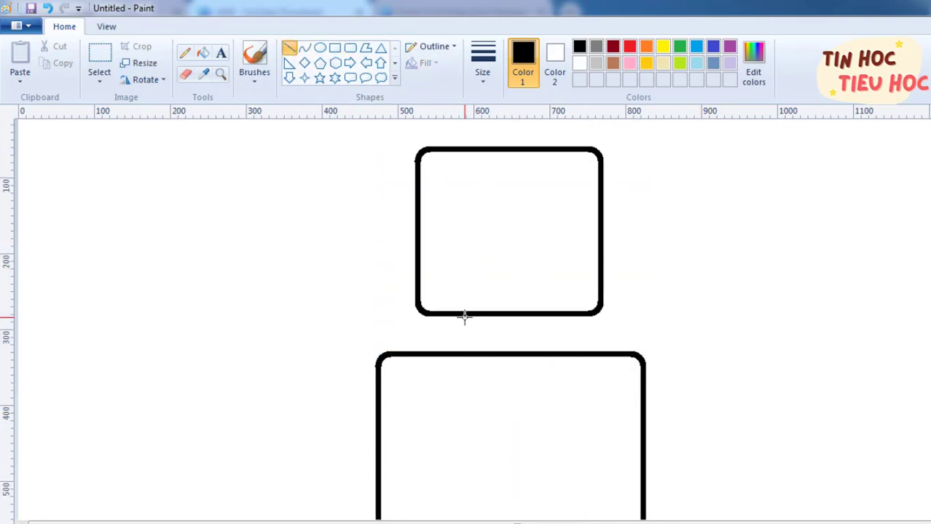
drag(464, 316, 467, 356)
drag(543, 315, 544, 354)
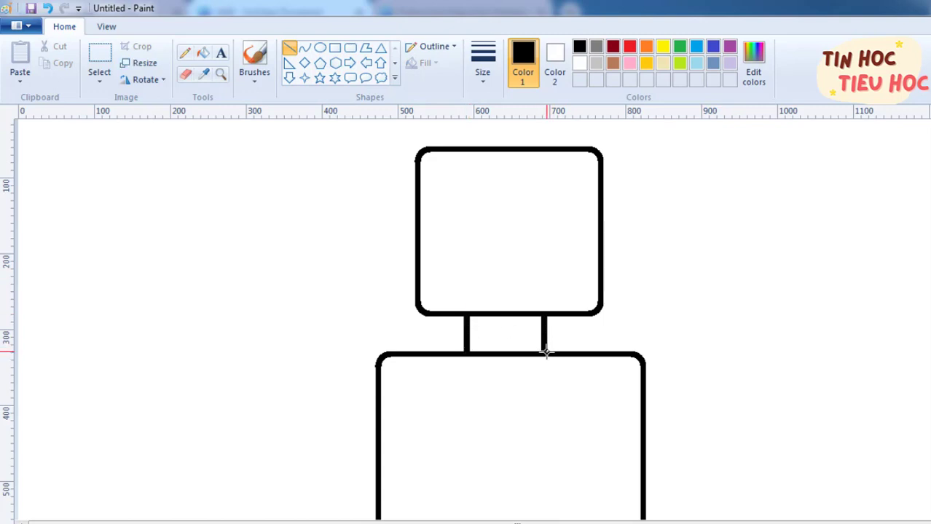
key(Right)
key(Right)
key(Right)
key(Right)
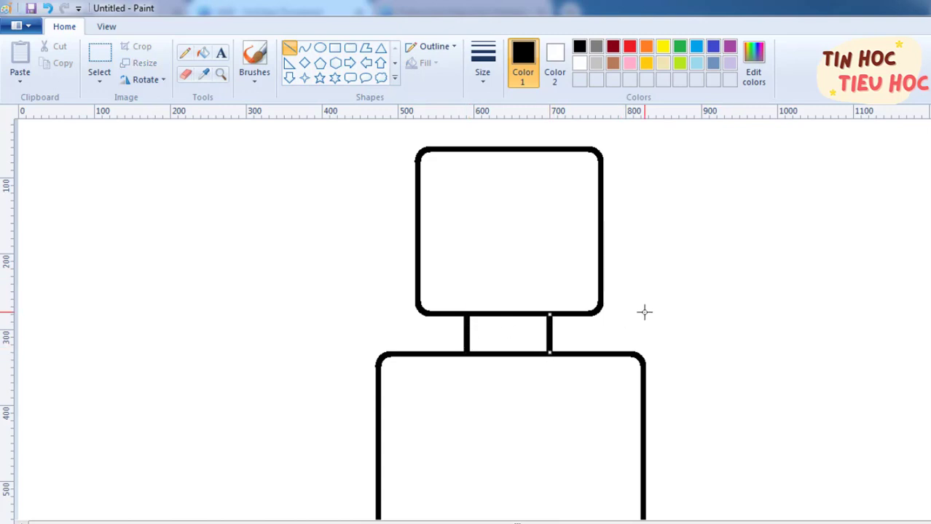
key(Right)
key(Right)
key(Right)
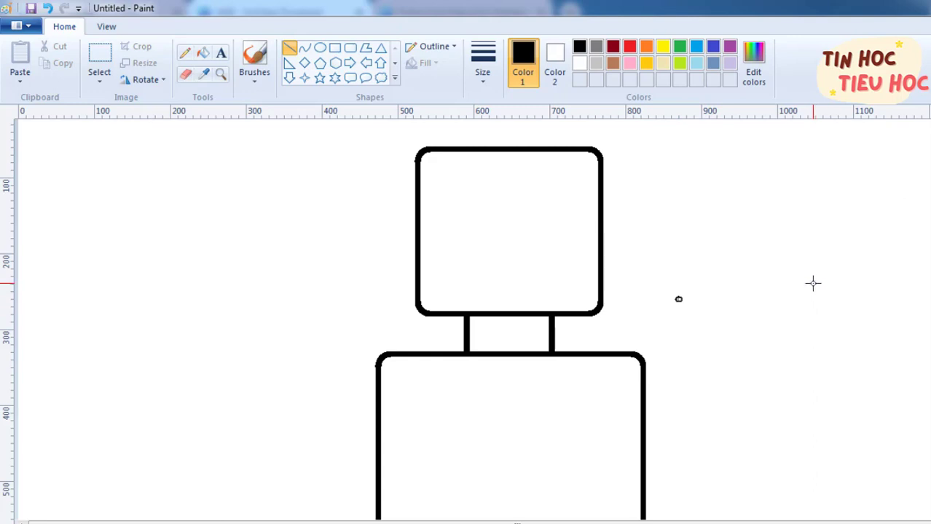
Step: Draw two circular eyes about 30 px across and an upward-curving smile inside the head
click(320, 47)
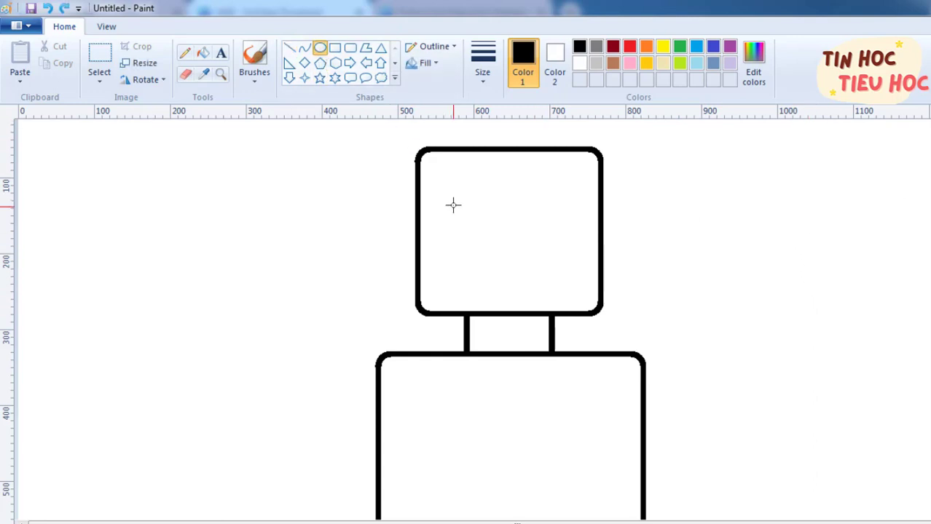
mouse_move(452, 204)
mouse_down()
mouse_move(467, 234)
mouse_move(476, 228)
mouse_up()
drag(543, 205, 565, 233)
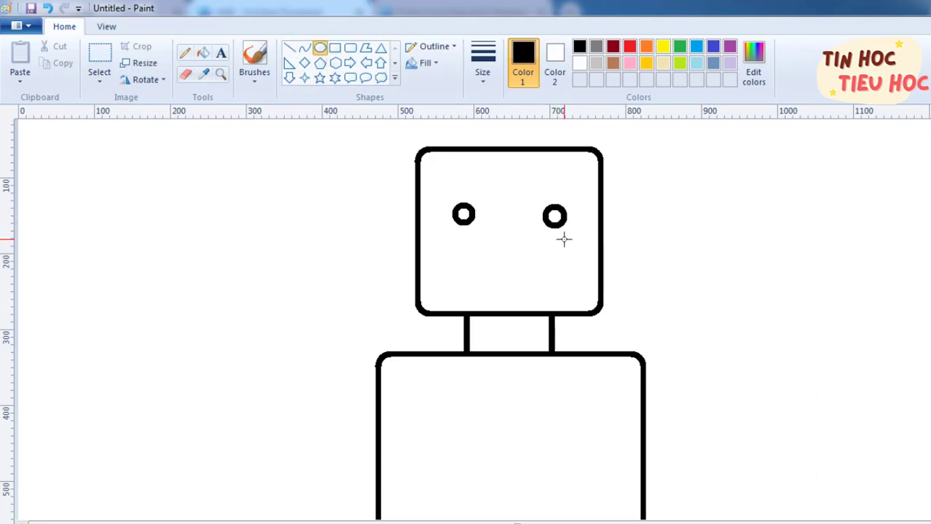
click(304, 47)
drag(475, 257, 529, 266)
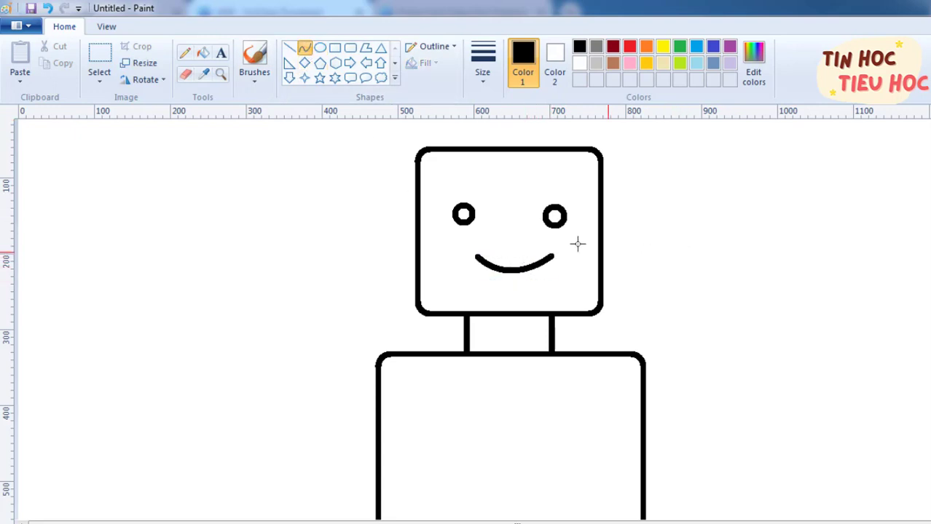
Step: Draw a rounded-rectangle ear about 70 px wide and 95 px high overlapping each side of the head
click(99, 65)
click(350, 47)
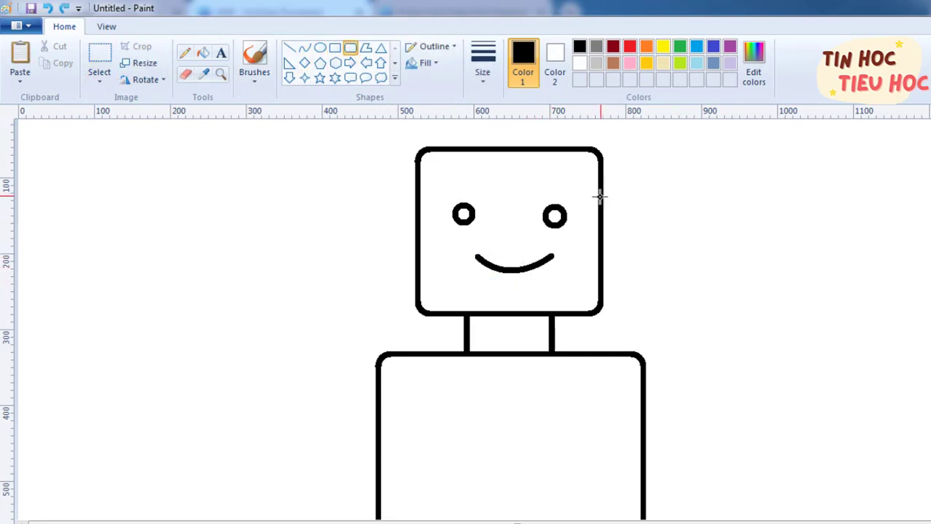
drag(603, 185, 644, 222)
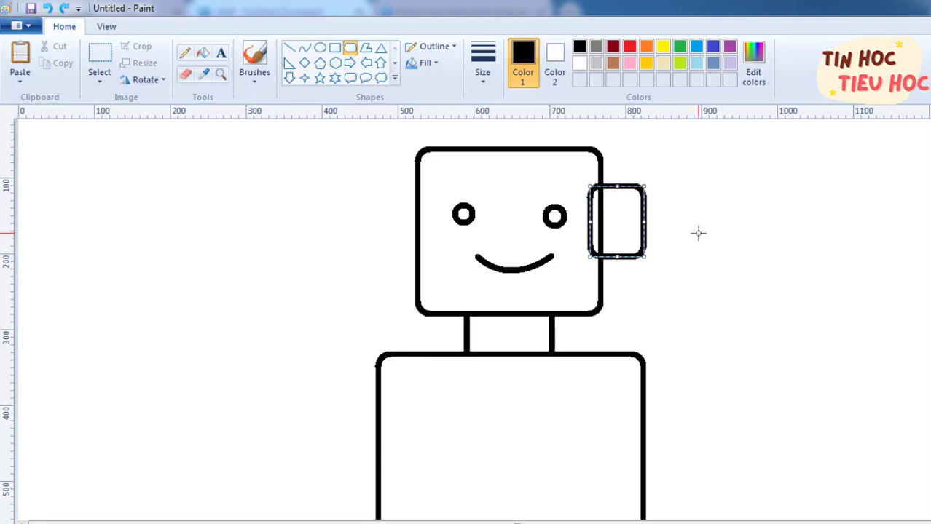
drag(379, 185, 433, 256)
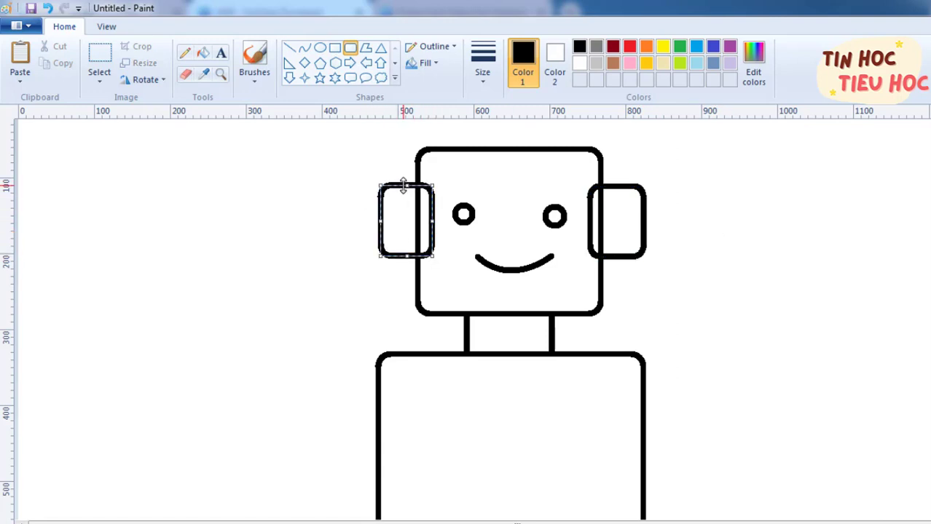
click(647, 263)
Step: Delete the parts of both ears that overlap the inside of the head, keeping the head outline intact
click(930, 523)
drag(305, 522, 536, 518)
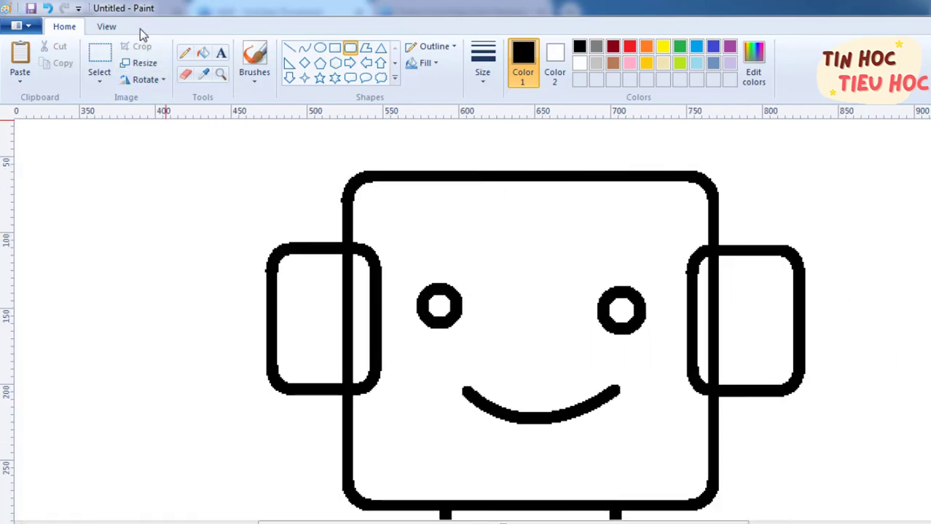
click(99, 62)
drag(352, 239, 394, 419)
key(Delete)
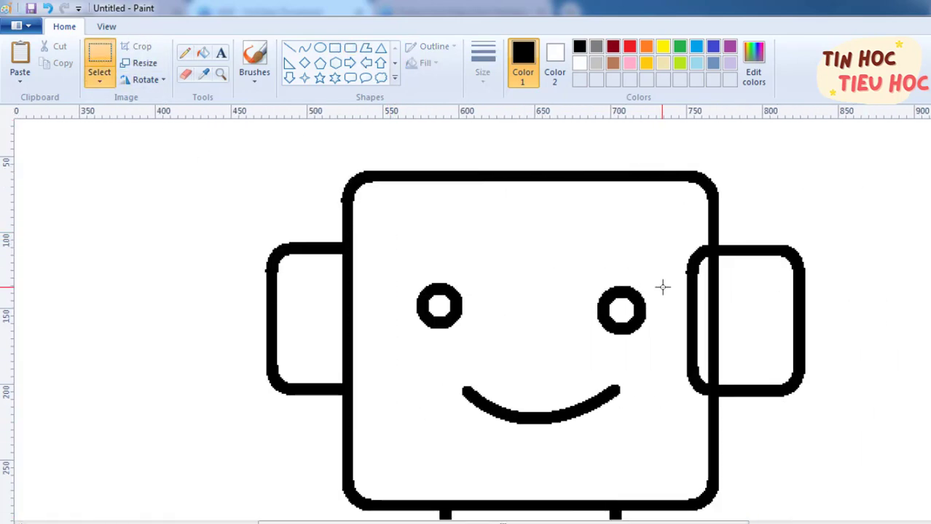
drag(674, 225, 705, 415)
key(Delete)
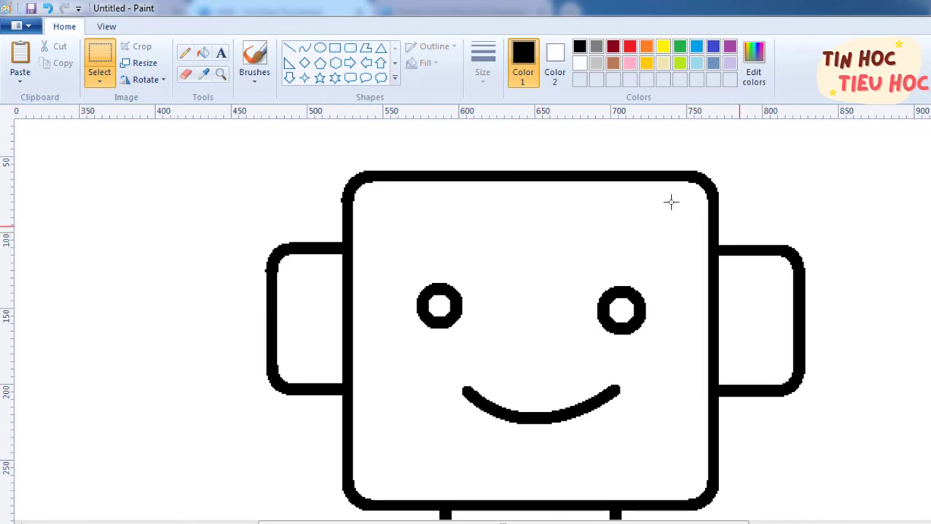
Step: Narrow the ear on the head's right side by moving its outer portion slightly inward
drag(760, 209, 842, 435)
key(Left)
key(Left)
key(Left)
key(Left)
key(Left)
key(Left)
key(Left)
key(Left)
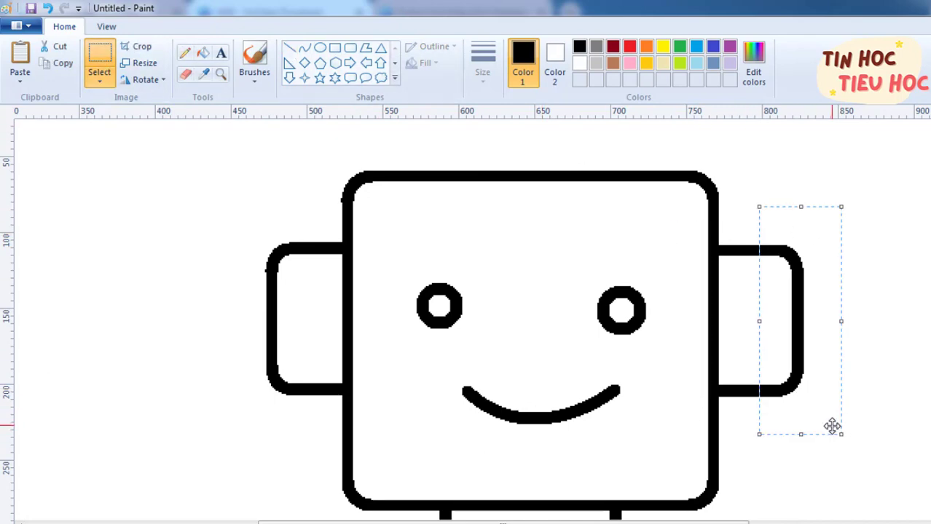
click(889, 418)
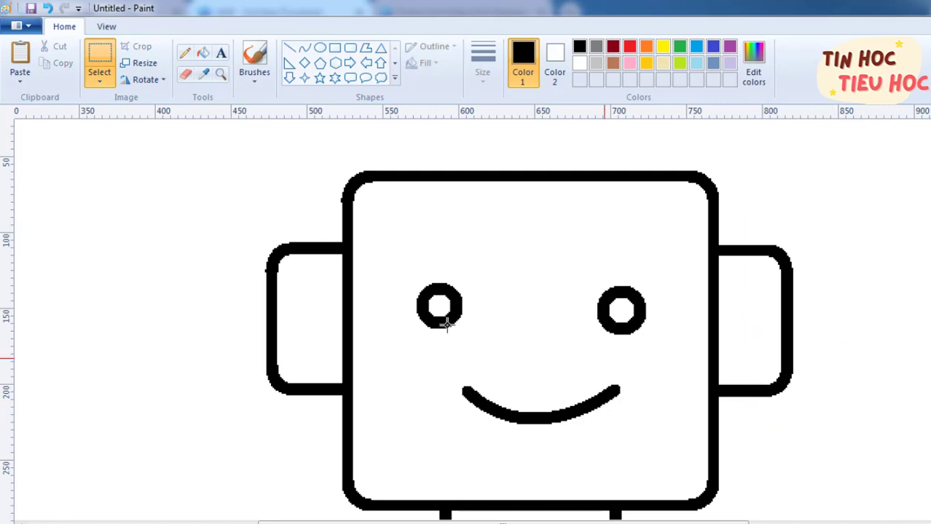
Step: Narrow the ear on the head's left side by nudging its outer portion slightly inward
drag(215, 214, 300, 416)
key(Right)
key(Right)
click(287, 476)
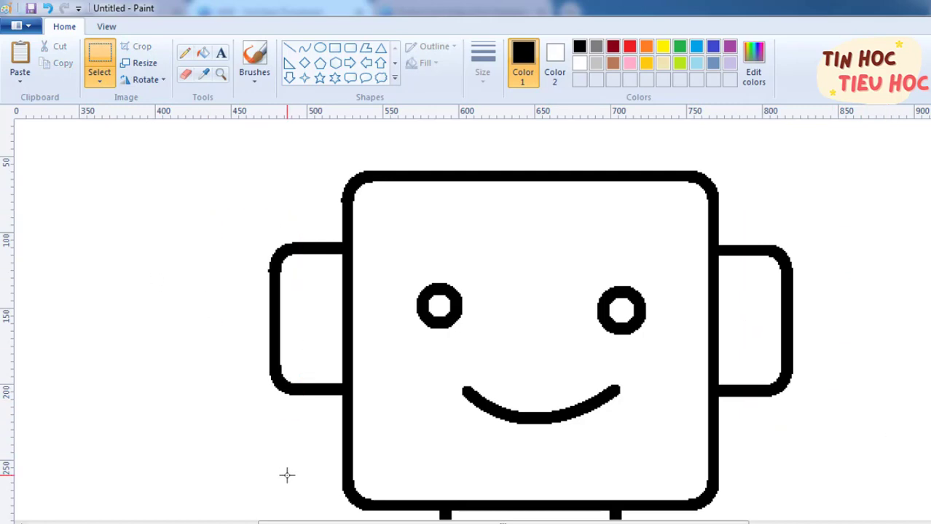
Step: Draw a vertical antenna rising from each ear and top each one with a circle about 20 px across
scroll(510, 292, up, 2)
click(291, 49)
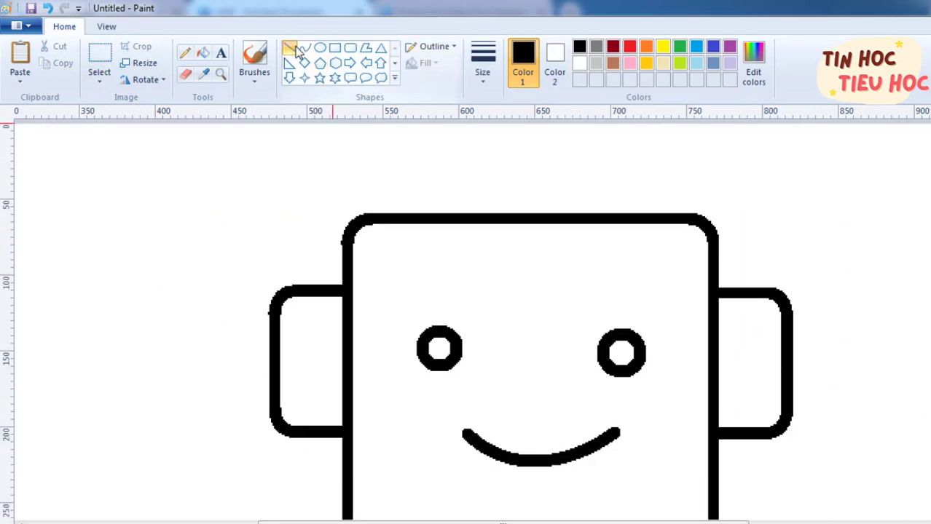
drag(752, 292, 752, 163)
mouse_move(309, 286)
mouse_down()
mouse_move(310, 156)
mouse_move(321, 166)
mouse_up()
click(320, 47)
drag(737, 139, 767, 169)
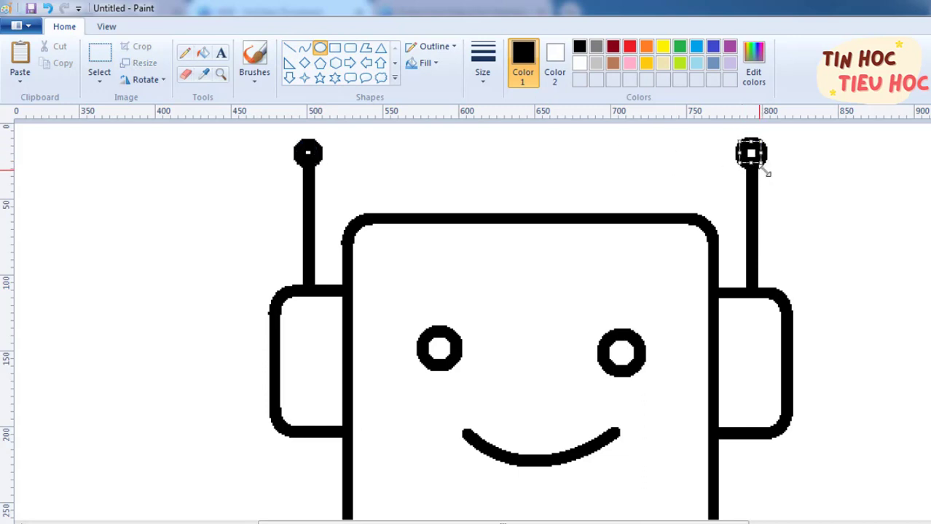
Step: Draw a rounded-rectangle panel about 285 px wide and 150 px high inside the upper part of the body
click(888, 523)
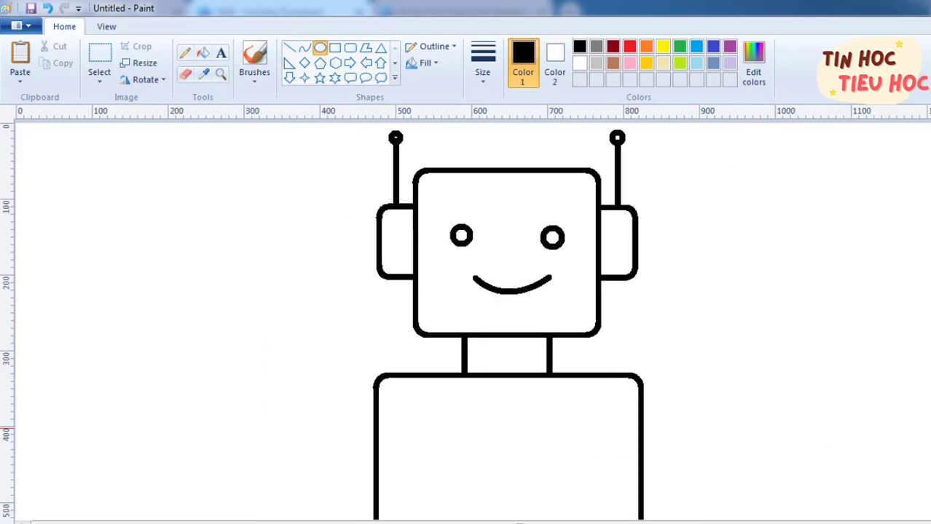
scroll(596, 292, down, 5)
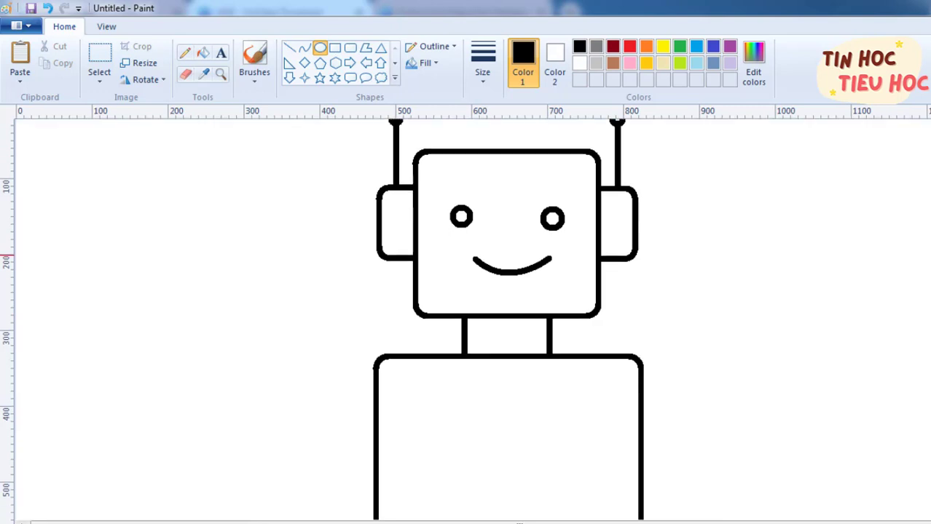
click(351, 48)
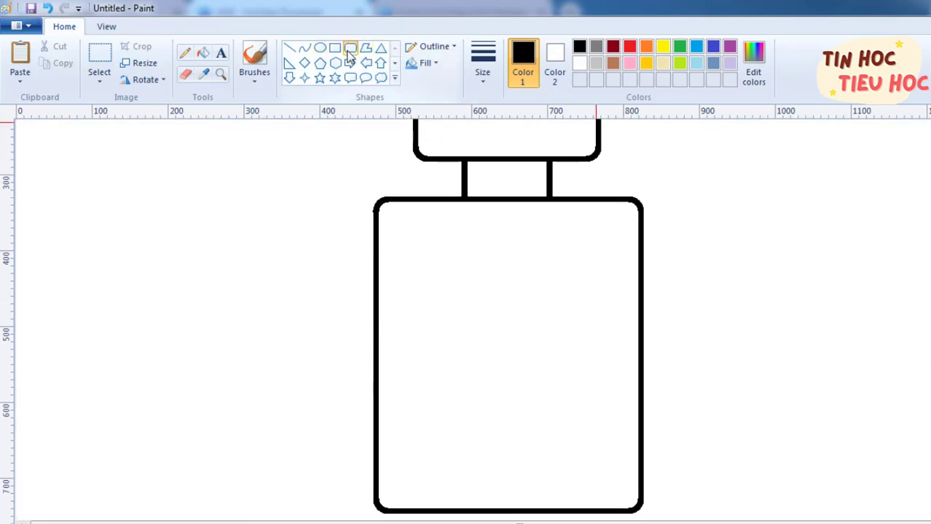
drag(413, 251, 616, 366)
drag(413, 308, 398, 309)
drag(461, 312, 475, 303)
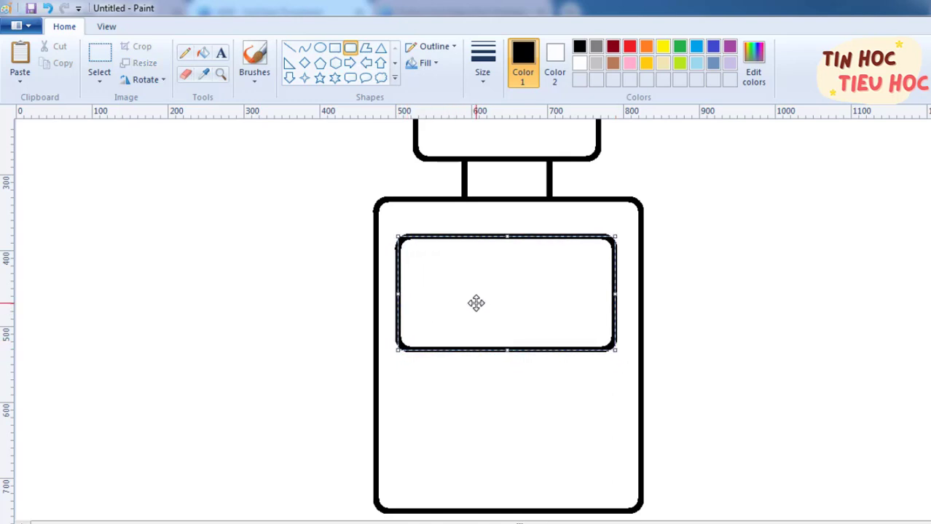
click(677, 309)
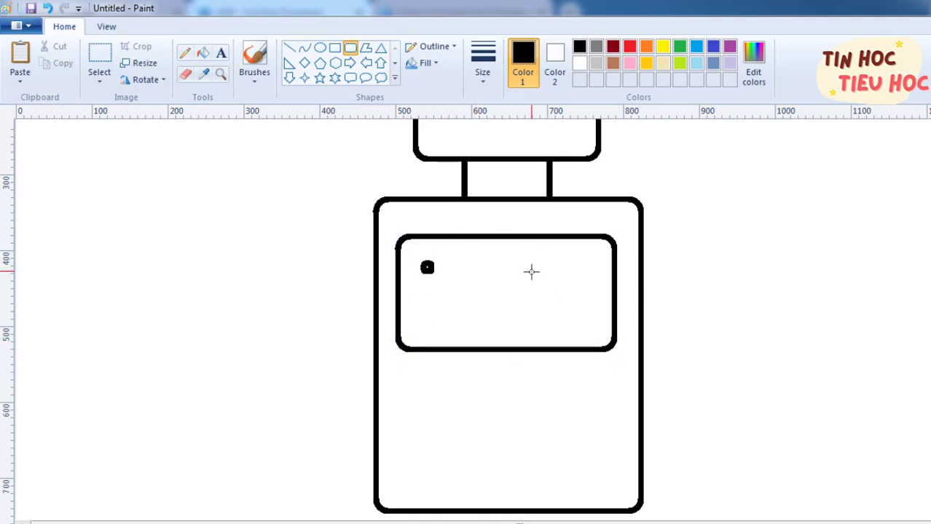
Step: Undo the stray mark in the chest panel and draw three horizontal lines there, making the lowest one shorter
key(ctrl+z)
click(289, 48)
drag(424, 270, 567, 275)
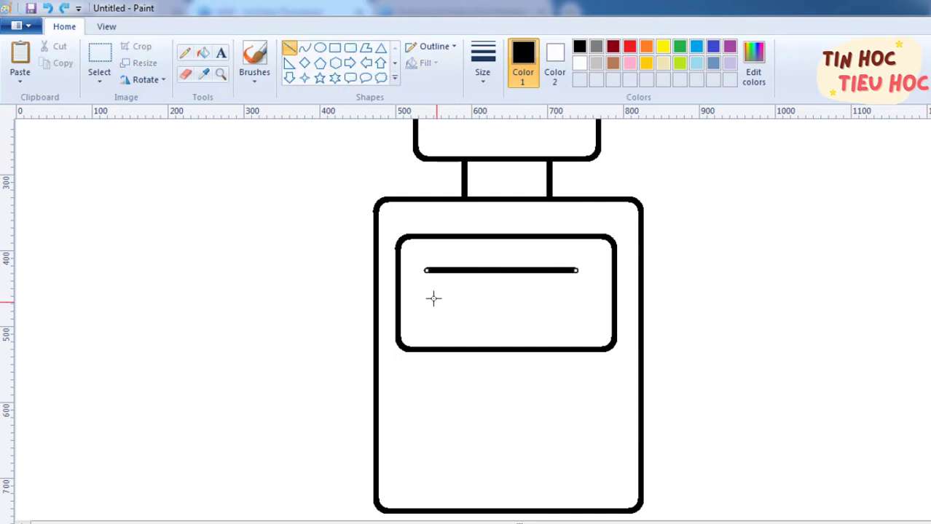
drag(426, 295, 581, 294)
mouse_move(427, 318)
mouse_down()
mouse_move(565, 319)
mouse_move(496, 318)
mouse_move(506, 319)
mouse_up()
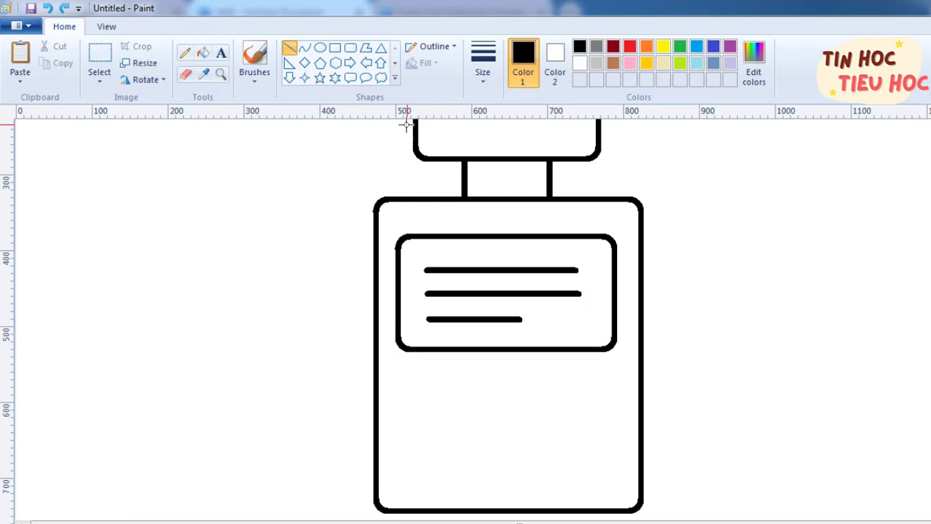
Step: Draw a rounded rectangle about 100 px wide below the chest panel and a circle about 30 px across to its left
click(350, 47)
drag(539, 402, 616, 429)
click(320, 48)
mouse_move(472, 401)
mouse_down()
mouse_move(505, 435)
mouse_move(487, 413)
mouse_move(493, 422)
mouse_up()
Step: Copy the small circle below the chest panel and place the duplicate to the left of the original
click(99, 59)
drag(460, 391, 507, 435)
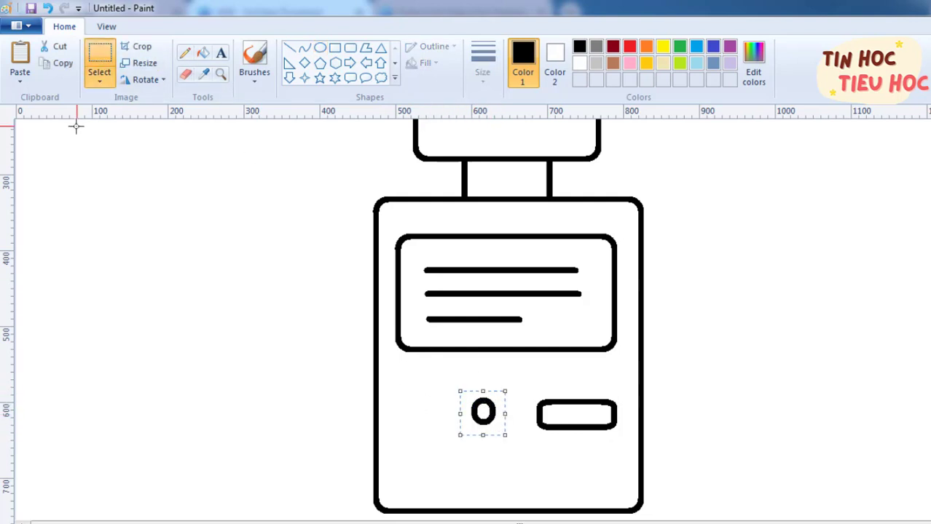
click(24, 66)
drag(27, 142, 425, 408)
Step: Shift the original circle and the small rounded rectangle beside it slightly to the left
ctrl+scroll(434, 395, up, 1)
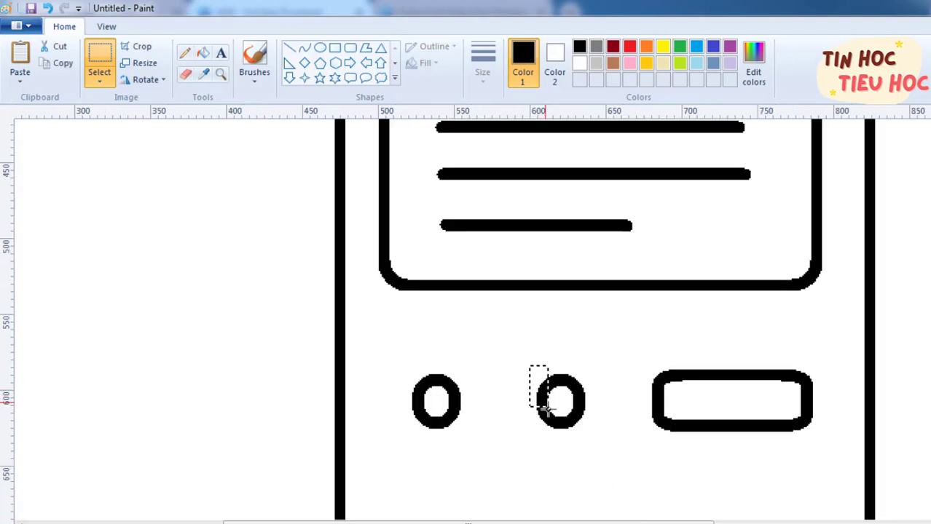
drag(567, 407, 556, 407)
click(800, 476)
ctrl+scroll(725, 473, down, 1)
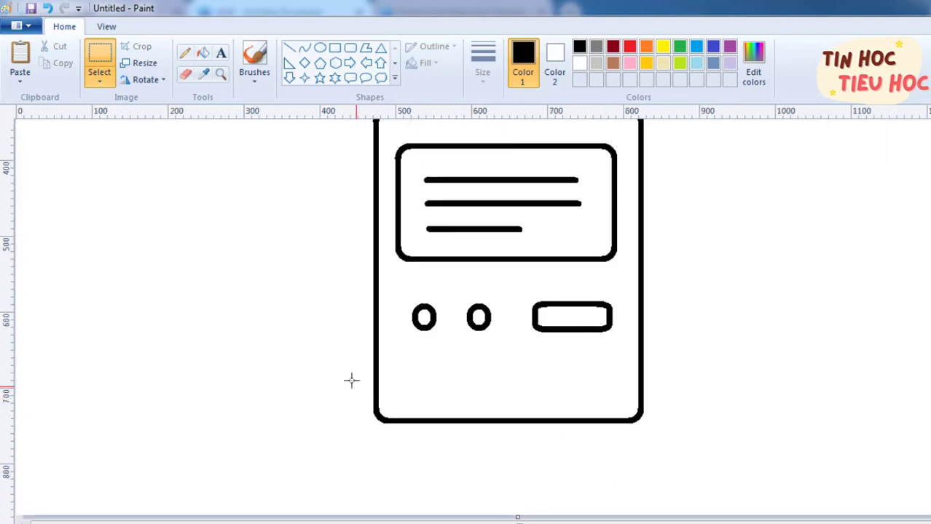
Step: Shorten the robot's body by moving its bottom edge up about 60 px
drag(339, 380, 707, 451)
drag(623, 434, 591, 381)
click(785, 399)
scroll(785, 399, up, 3)
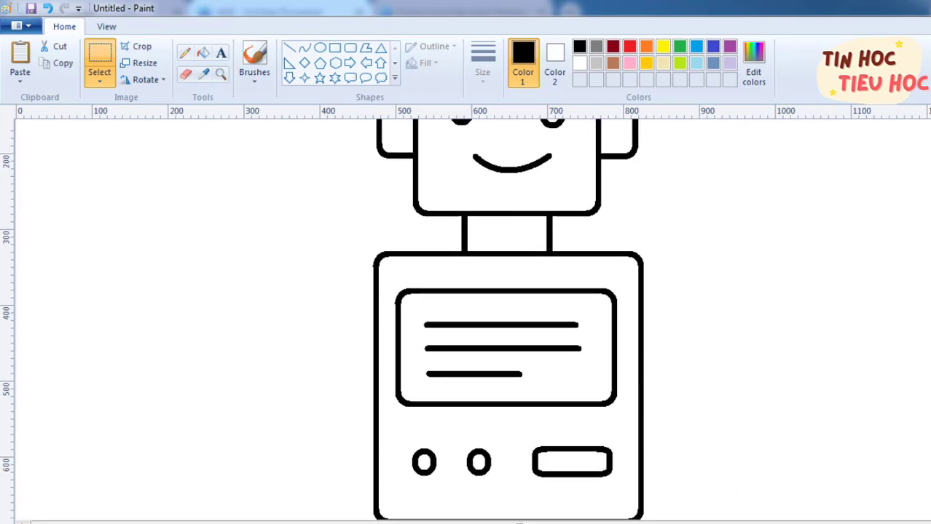
scroll(392, 319, down, 1)
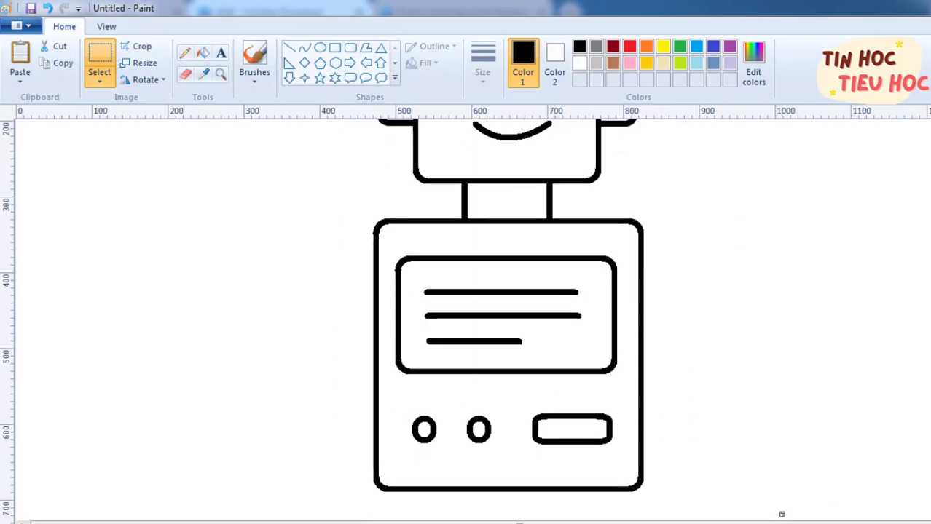
Step: Draw two rectangular legs beneath the body, each about 85 px wide and 105 px high
scroll(473, 320, down, 3)
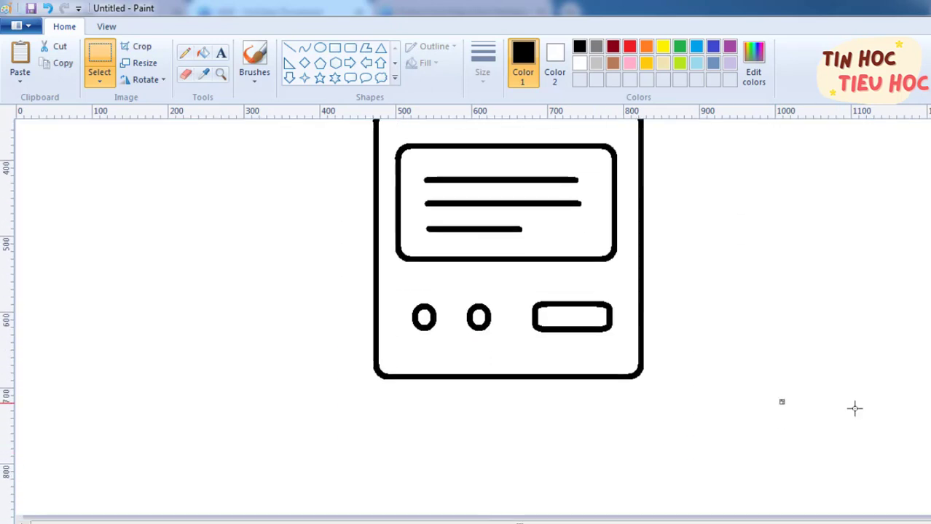
click(289, 48)
click(334, 47)
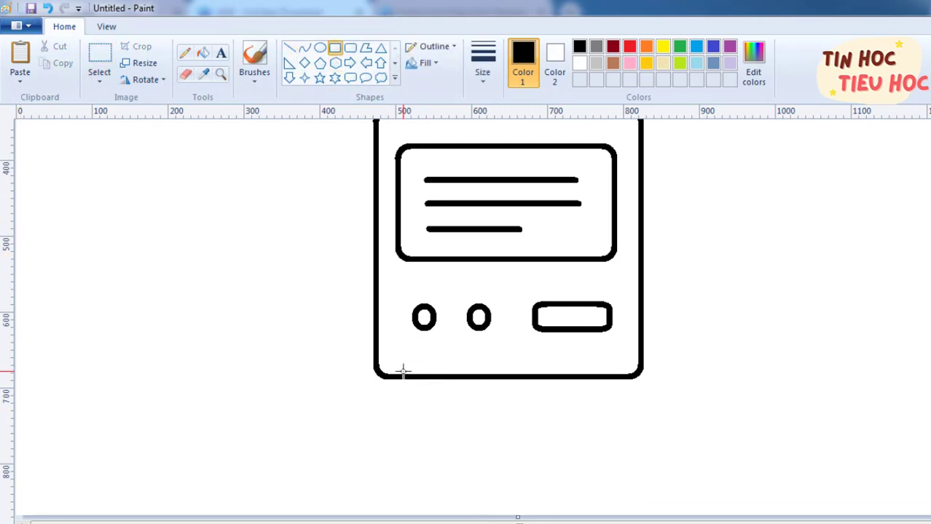
mouse_move(403, 376)
mouse_down()
mouse_move(449, 458)
mouse_move(466, 459)
mouse_up()
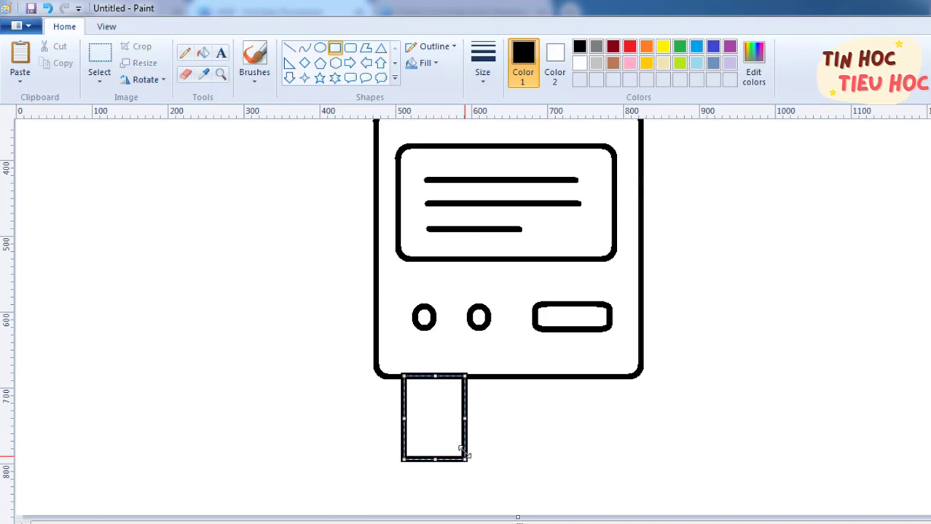
drag(434, 382, 437, 376)
drag(556, 378, 621, 457)
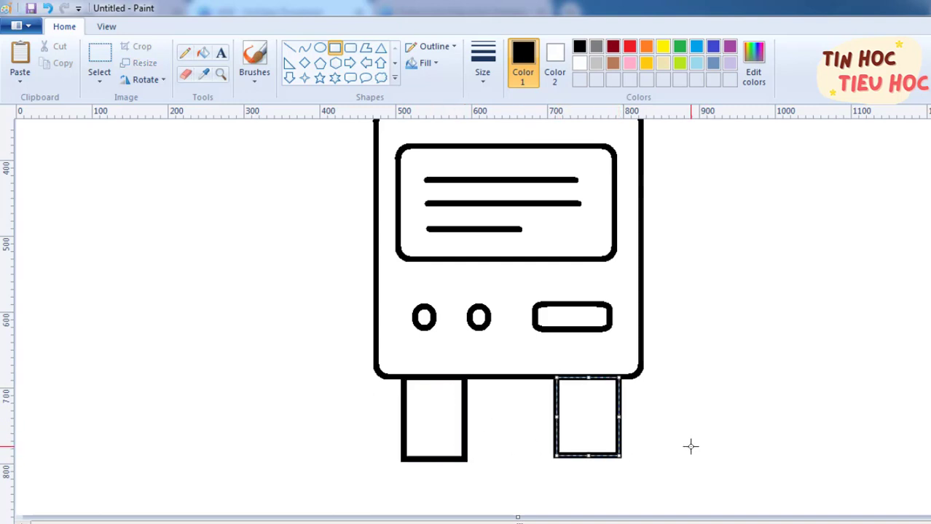
Step: Delete the bottom edges of both legs, leaving each leg as two vertical lines about 80 px long
click(691, 447)
click(100, 55)
drag(472, 473, 473, 474)
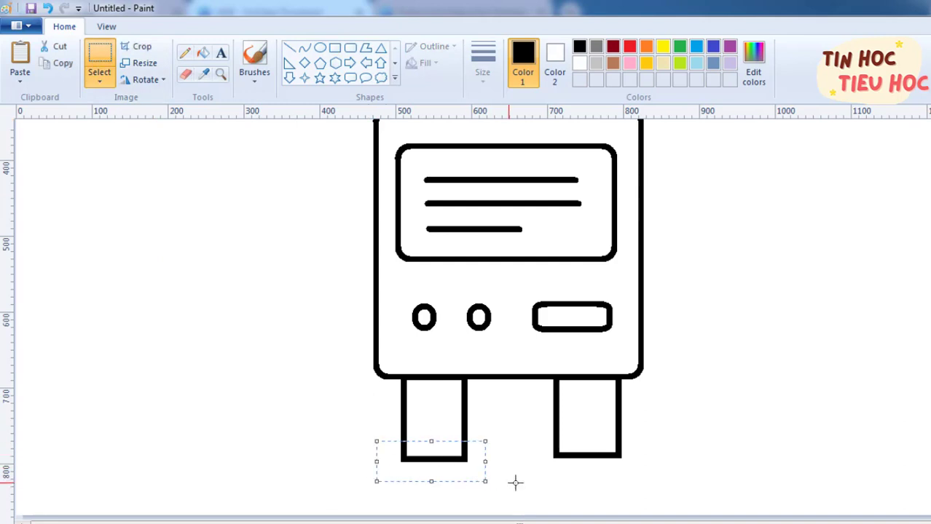
key(Delete)
drag(544, 441, 621, 472)
key(Delete)
Step: Draw a horizontal base line about 145 px long beneath each leg for the feet
click(305, 48)
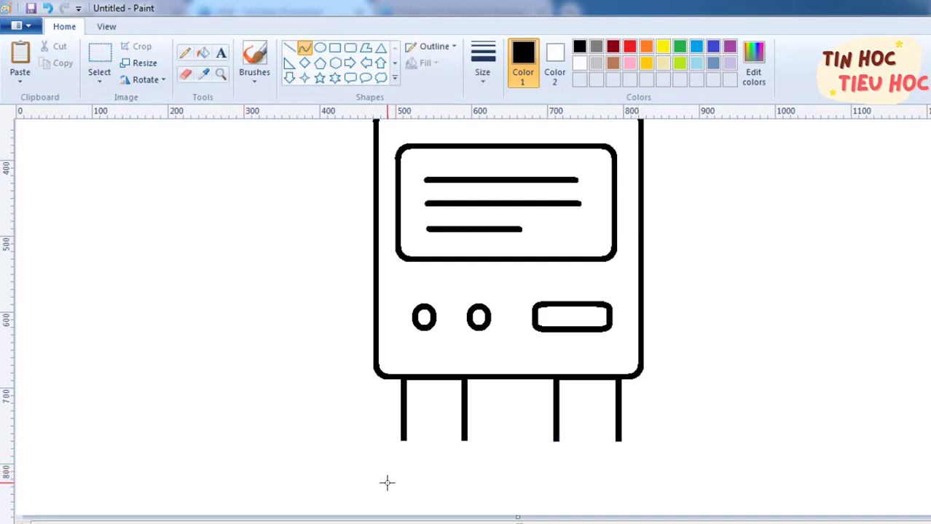
drag(381, 492, 480, 495)
drag(543, 495, 459, 492)
click(459, 493)
click(626, 475)
click(289, 47)
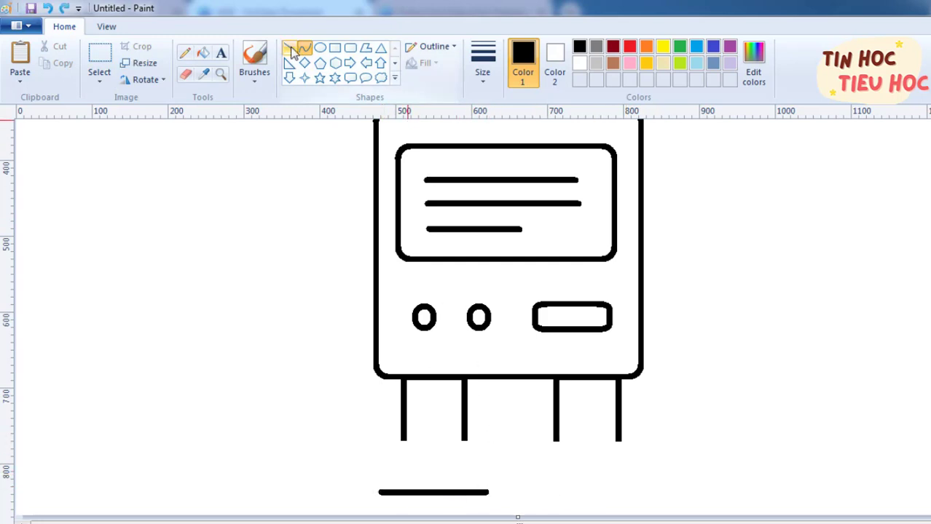
drag(533, 489, 643, 489)
click(681, 443)
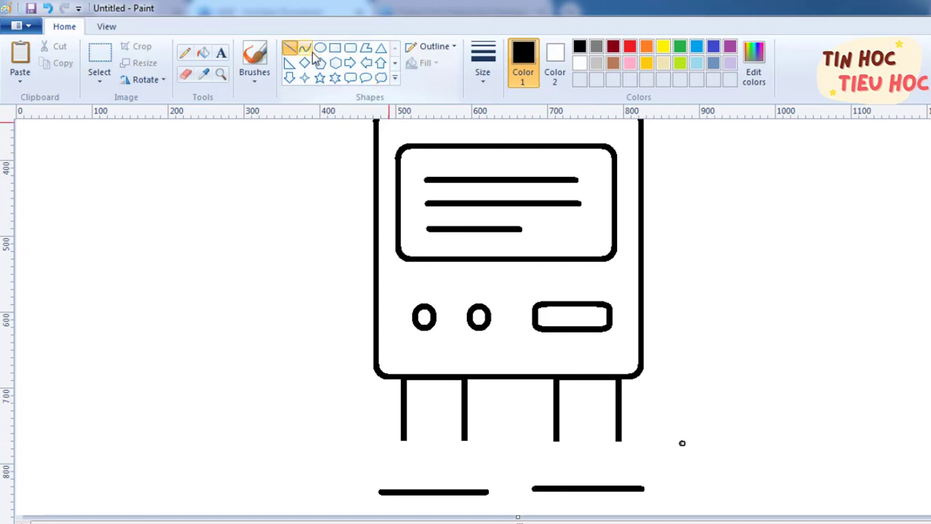
Step: Draw an upward-bulging curve about 70 px high over each base line to form two dome-shaped feet
click(305, 48)
mouse_move(384, 493)
mouse_down()
mouse_move(487, 492)
mouse_move(398, 435)
mouse_move(400, 426)
mouse_up()
mouse_move(456, 466)
mouse_down()
mouse_move(469, 422)
mouse_move(448, 386)
mouse_move(466, 419)
mouse_up()
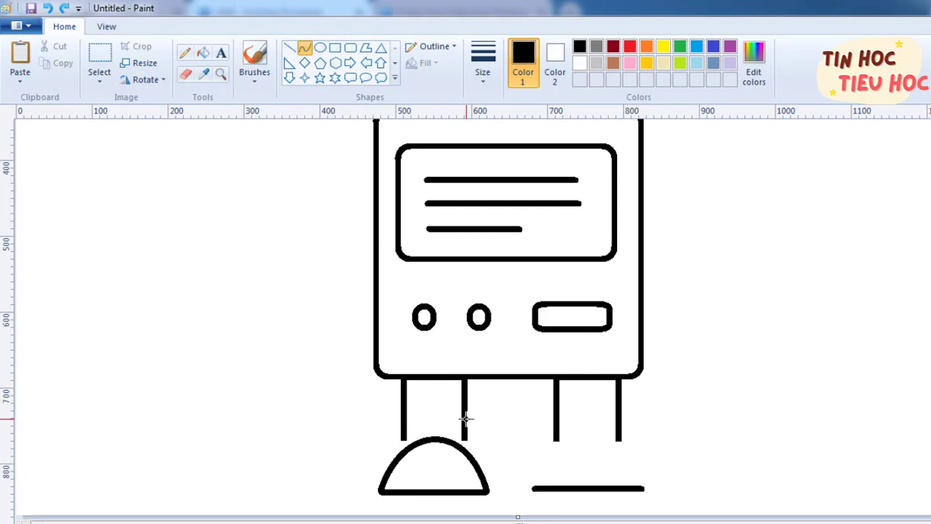
click(513, 463)
drag(534, 488, 628, 494)
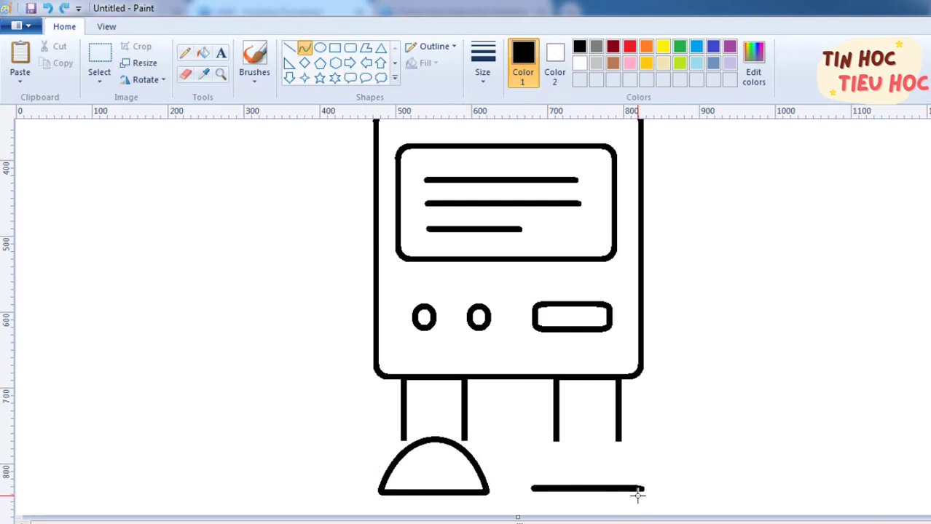
drag(545, 491, 551, 413)
drag(626, 481, 628, 416)
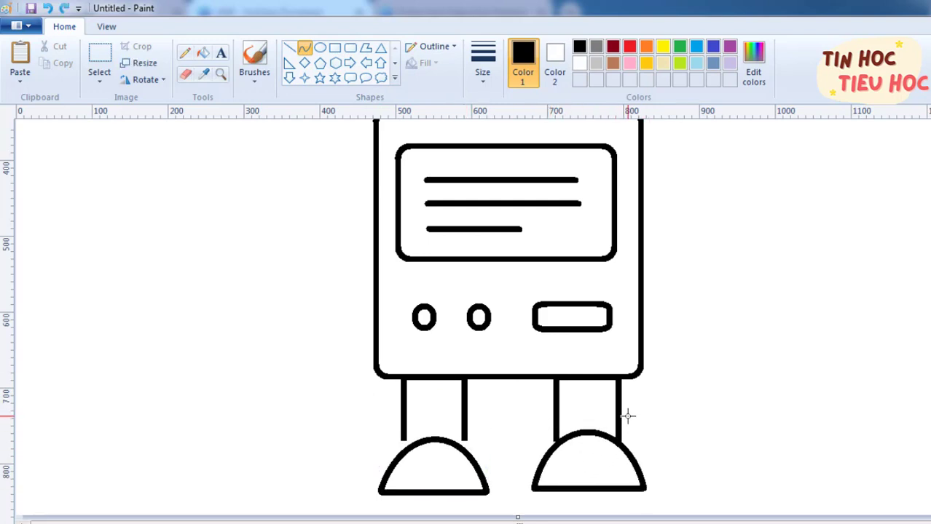
click(703, 454)
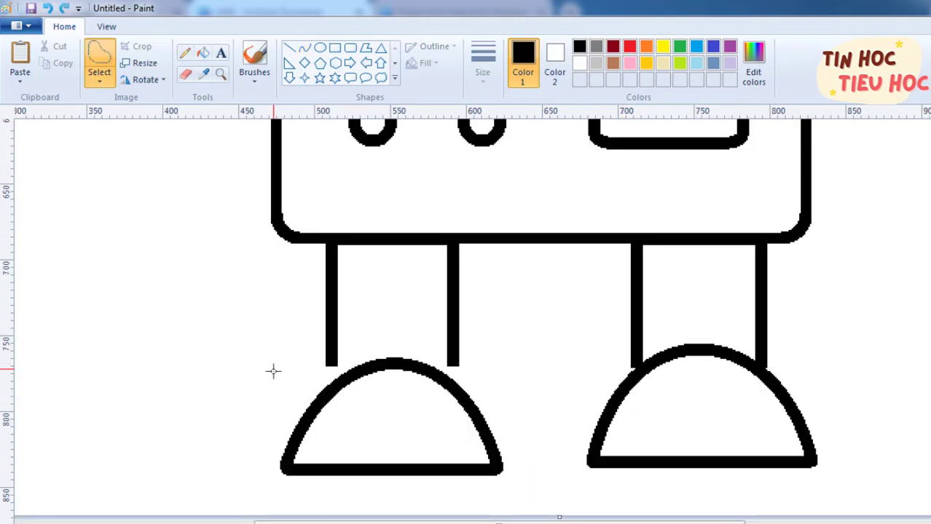
Step: Move the left foot up about 15 px and the right foot up about 8 px to meet the leg lines
mouse_move(292, 409)
mouse_down()
mouse_move(329, 370)
mouse_move(379, 354)
mouse_move(430, 354)
mouse_move(471, 378)
mouse_move(522, 475)
mouse_move(333, 492)
mouse_move(264, 430)
mouse_up()
drag(370, 423, 364, 403)
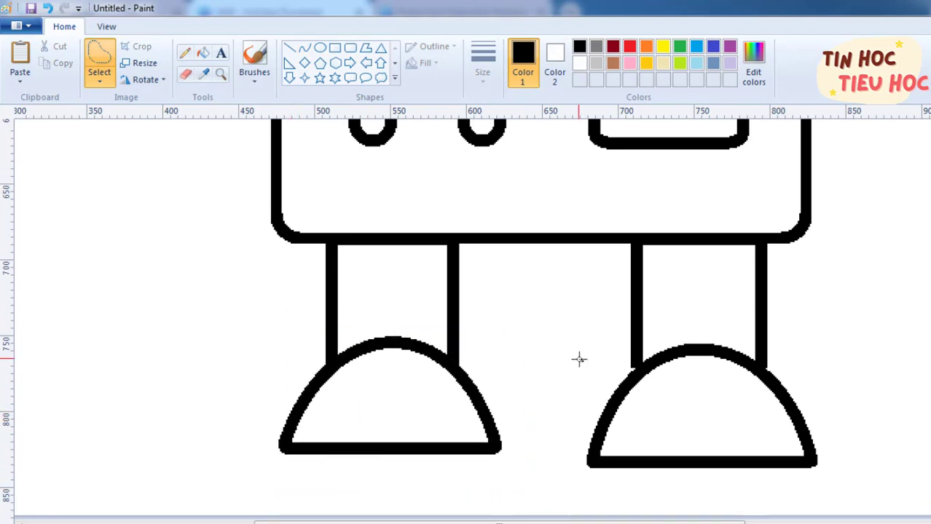
click(583, 432)
mouse_move(576, 451)
mouse_down()
mouse_move(632, 366)
mouse_move(741, 339)
mouse_move(773, 493)
mouse_move(572, 445)
mouse_up()
drag(679, 443, 679, 430)
click(915, 523)
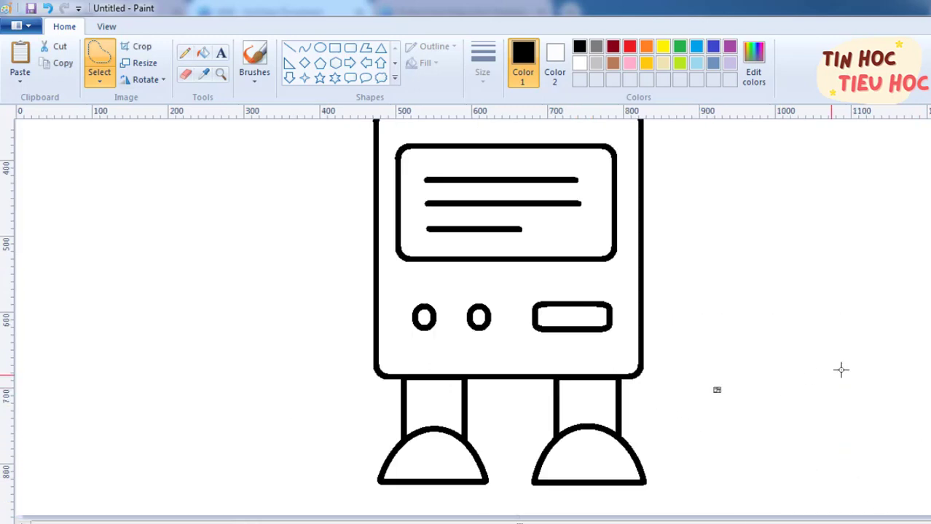
Step: Draw the right arm's outer curve from the body's upper right side, about 230 px wide and 185 px high
scroll(828, 364, up, 6)
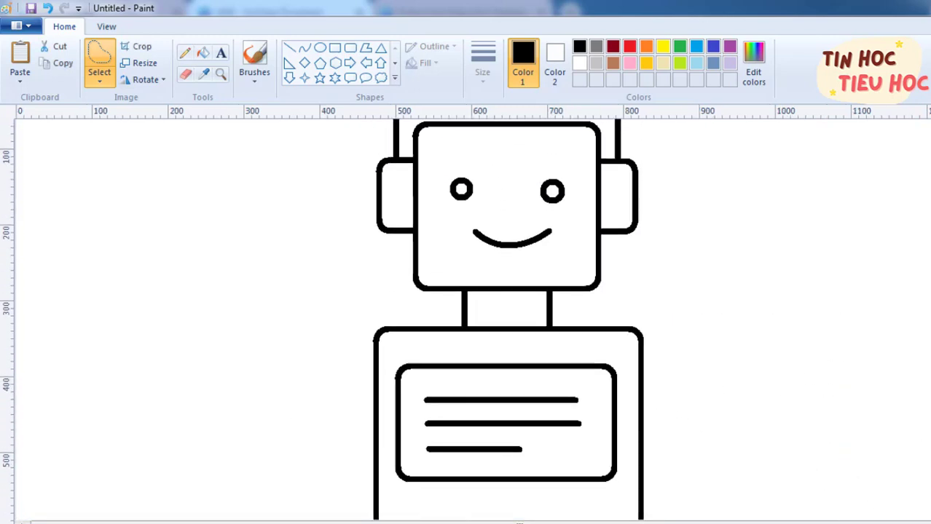
scroll(827, 365, down, 3)
click(304, 48)
scroll(696, 275, up, 1)
drag(643, 301, 817, 442)
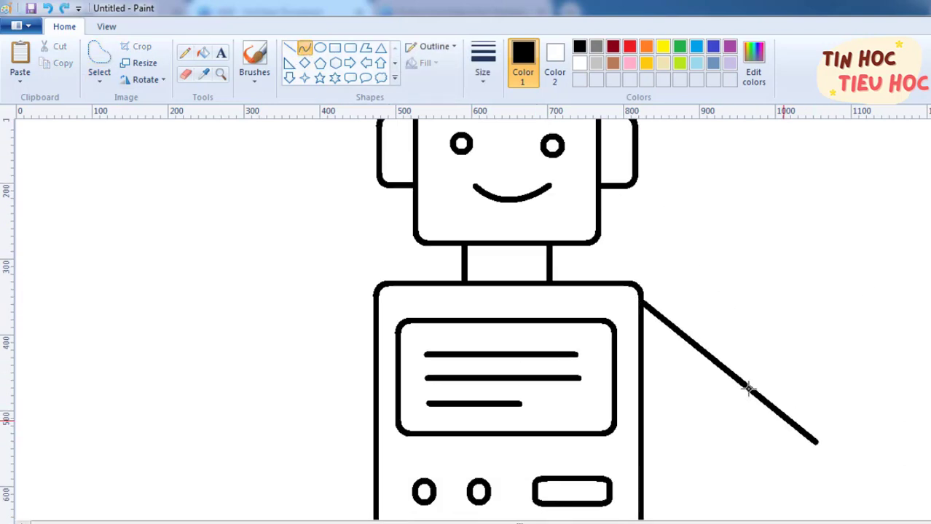
drag(748, 387, 749, 297)
drag(778, 353, 798, 345)
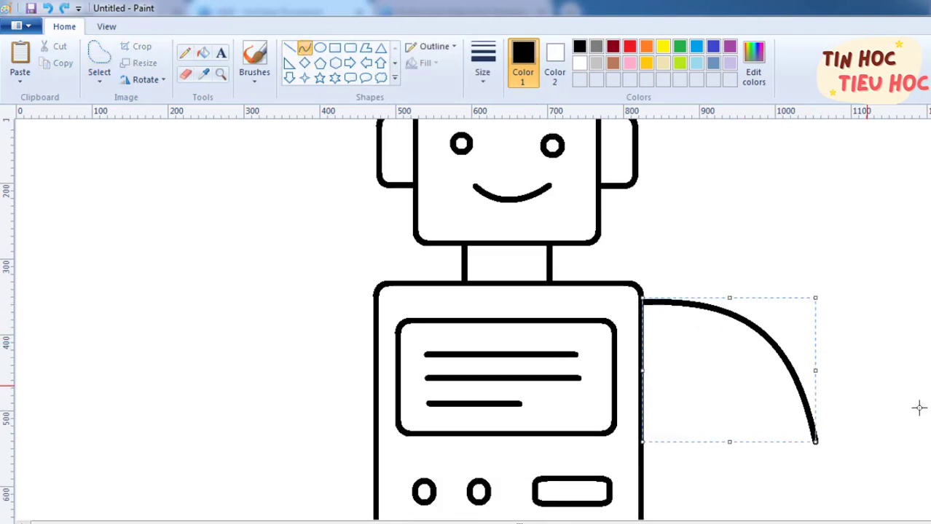
click(919, 407)
Step: Draw the right arm's inner curve below the outer one, about 175 px wide and ending level with it
drag(644, 351, 769, 442)
drag(708, 395, 714, 336)
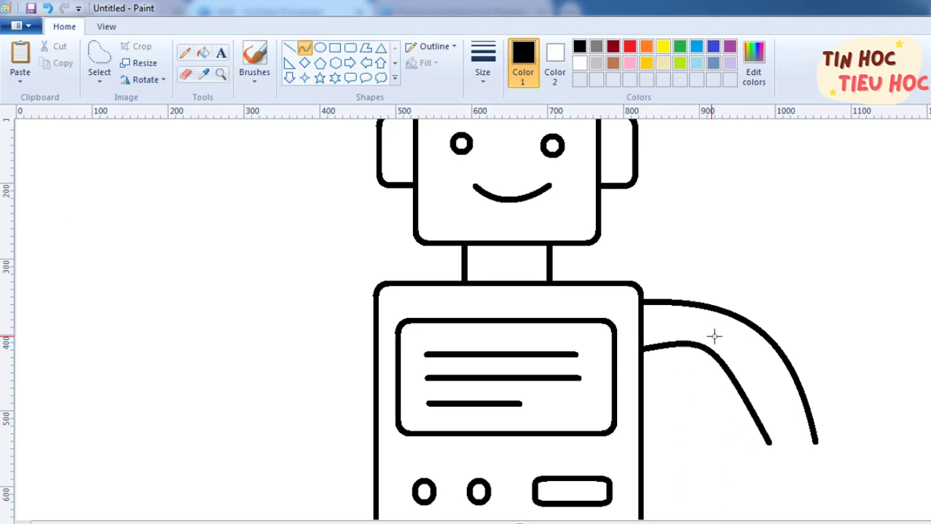
drag(755, 394, 762, 362)
drag(695, 358, 693, 350)
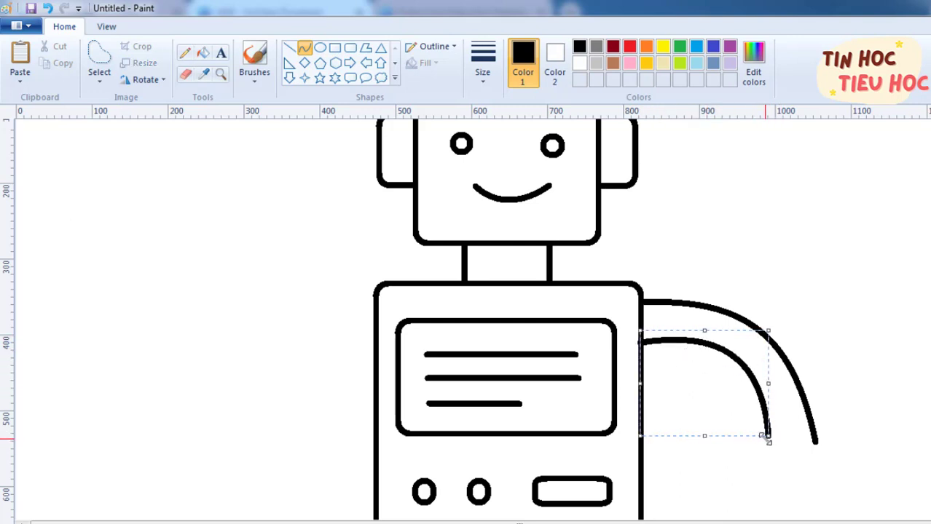
drag(768, 439, 775, 441)
click(775, 439)
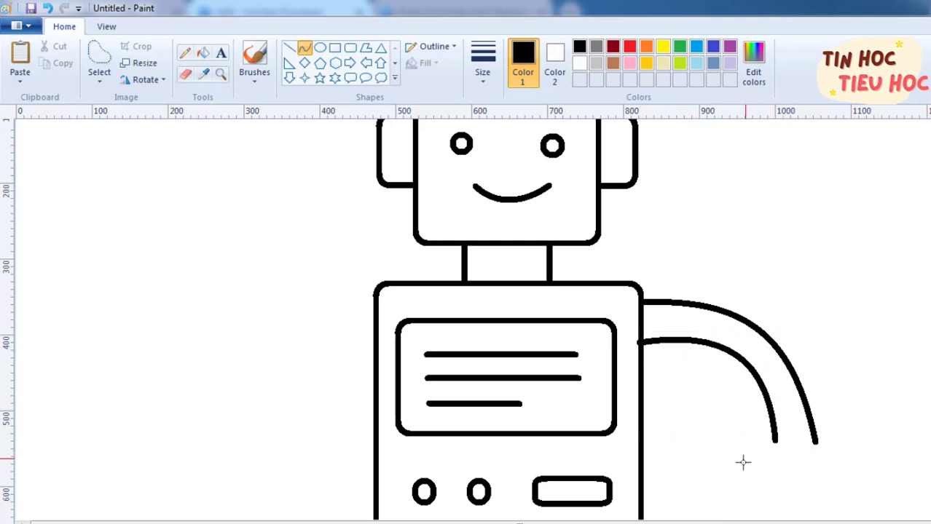
Step: Draw two nested arcs at the end of the right arm for a claw hand, the larger about 140 px wide
mouse_move(762, 491)
mouse_down()
mouse_move(853, 492)
mouse_move(758, 426)
mouse_up()
drag(832, 459, 818, 419)
drag(774, 495, 823, 495)
drag(786, 474, 779, 450)
drag(821, 474, 810, 463)
Step: Close the tip of the right claw's left prong with a short downward curve
scroll(838, 451, down, 3)
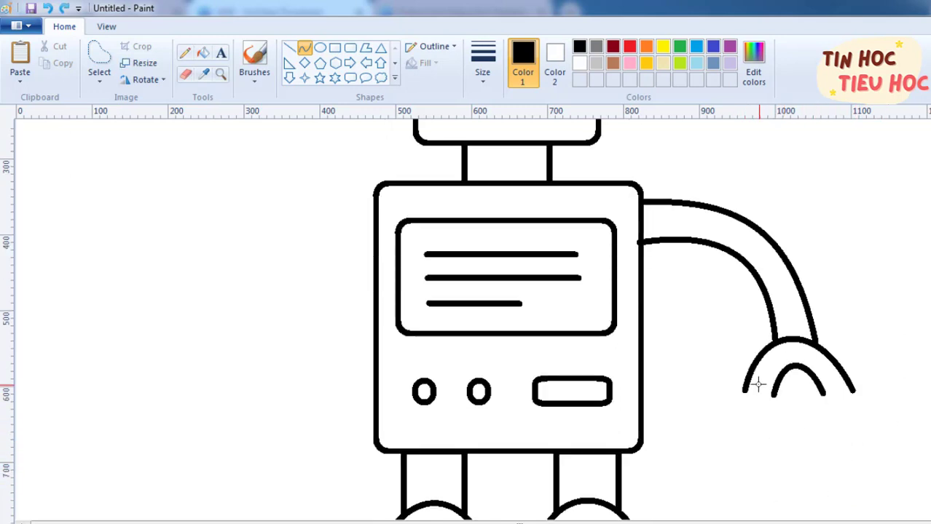
drag(775, 399, 773, 392)
drag(753, 397, 763, 421)
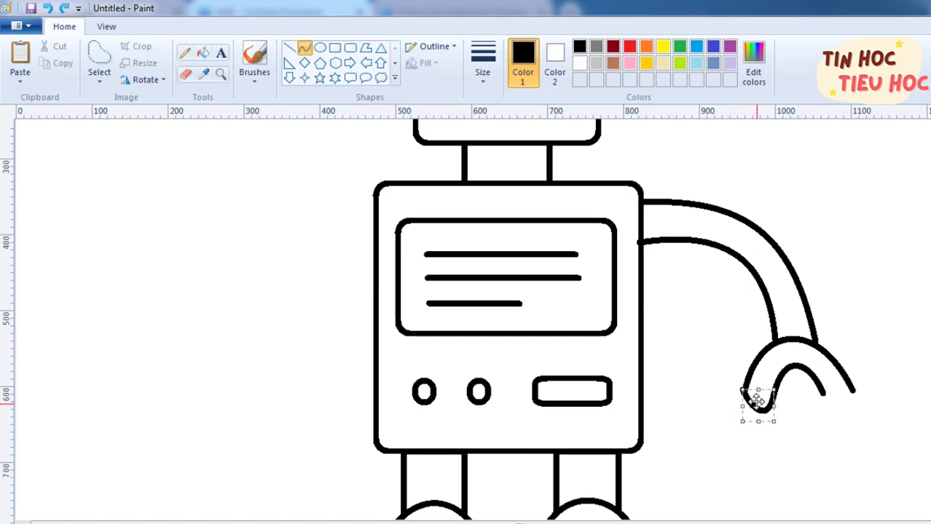
mouse_move(823, 394)
mouse_down()
mouse_move(851, 394)
mouse_move(830, 418)
mouse_up()
mouse_move(848, 409)
mouse_down()
mouse_move(862, 413)
mouse_move(824, 403)
mouse_move(850, 428)
mouse_up()
click(894, 416)
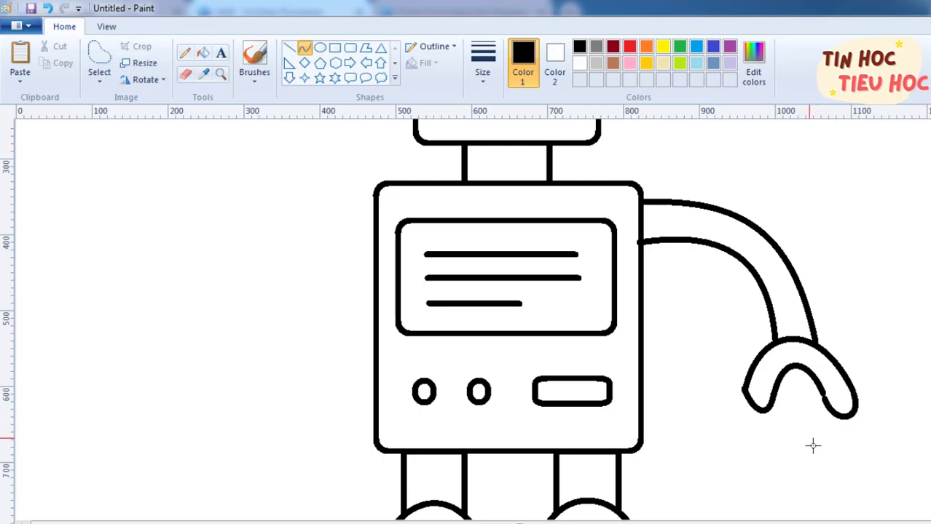
key(ctrl+z)
Step: Close the tip of the right claw's right prong with a short rounded curve
click(836, 427)
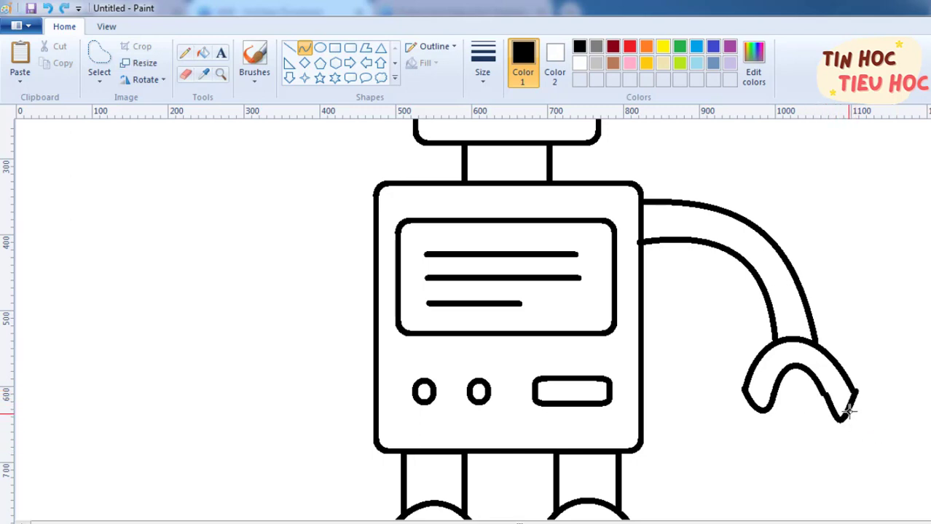
click(865, 422)
click(911, 401)
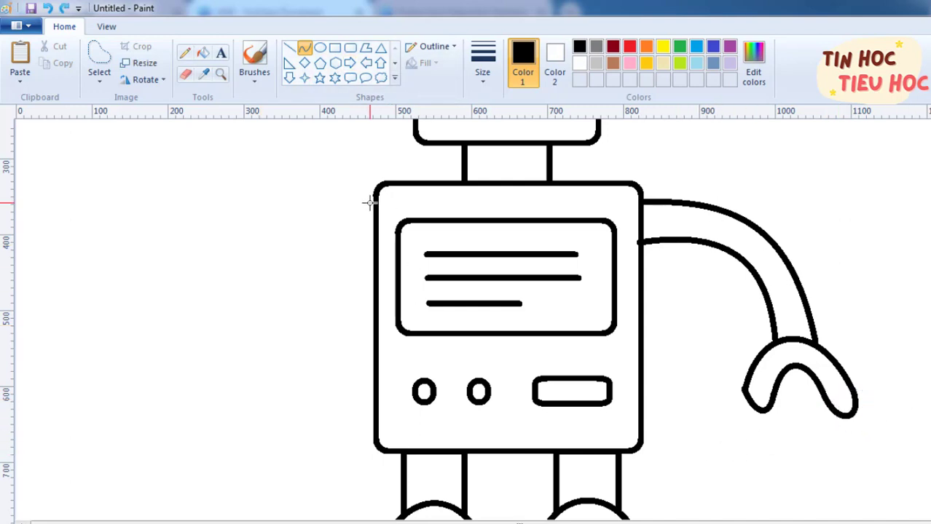
Step: Draw the left arm from the body's upper left side with an outer curve about 165 px wide and a parallel inner curve
drag(372, 207, 246, 271)
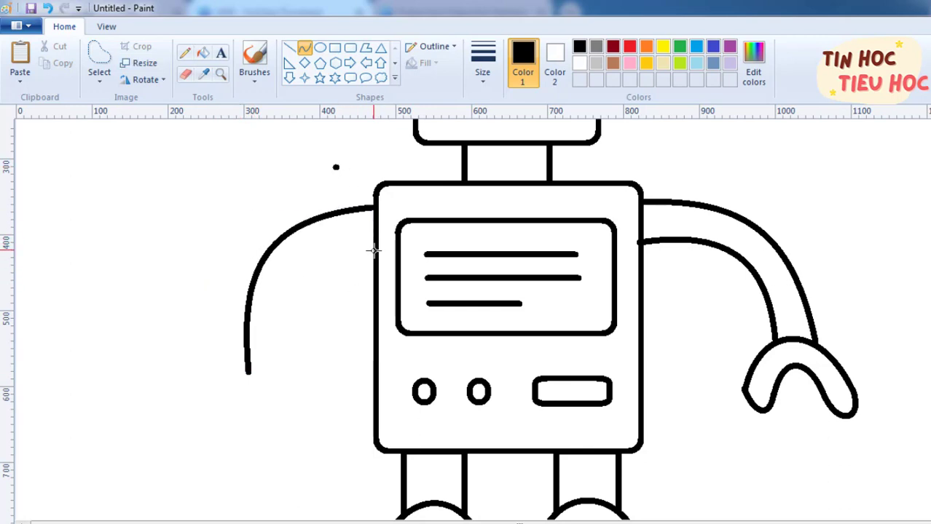
drag(373, 251, 286, 374)
key(ctrl+z)
mouse_move(337, 302)
mouse_down()
mouse_move(298, 255)
mouse_move(274, 308)
mouse_move(282, 284)
mouse_up()
click(185, 264)
key(ctrl+z)
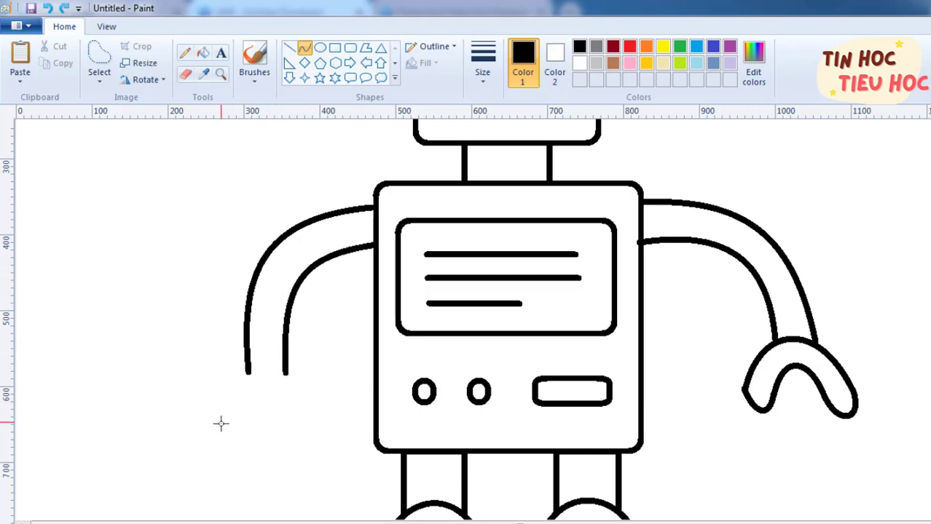
Step: Draw two nested arcs at the end of the left arm for a claw hand, the larger about 130 px wide
drag(219, 427, 323, 420)
drag(235, 421, 318, 358)
click(335, 429)
drag(245, 425, 276, 426)
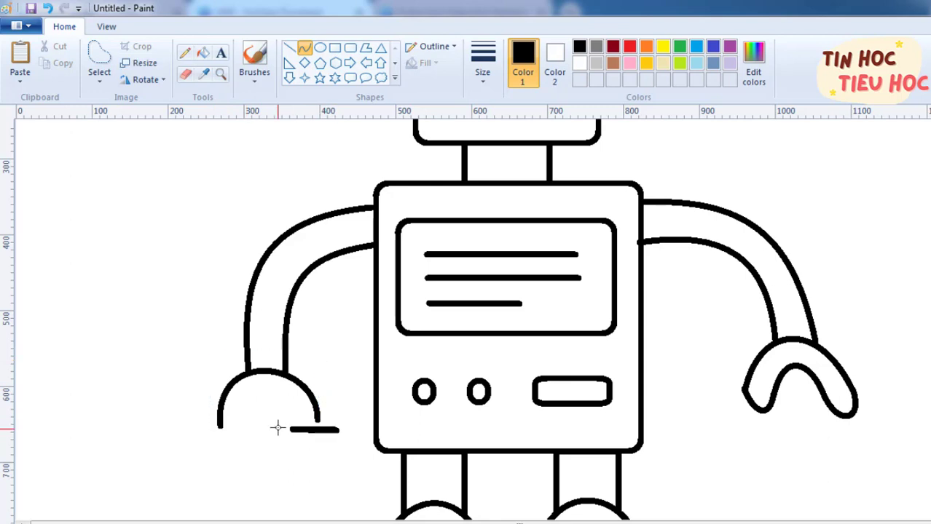
key(ctrl+z)
drag(247, 381, 295, 386)
drag(219, 426, 223, 432)
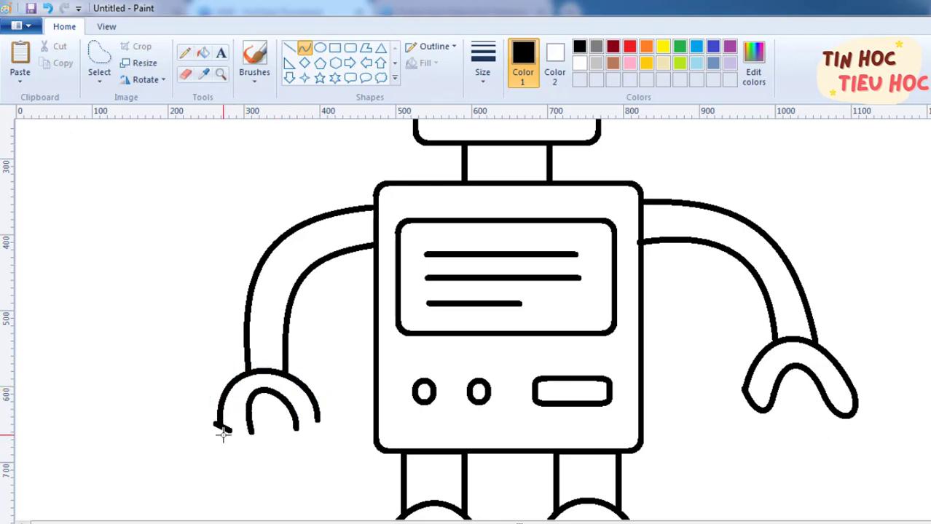
key(ctrl+z)
Step: Close both prong tips of the left claw with short rounded curves
scroll(357, 502, up, 1)
scroll(603, 513, down, 5)
drag(350, 523, 479, 523)
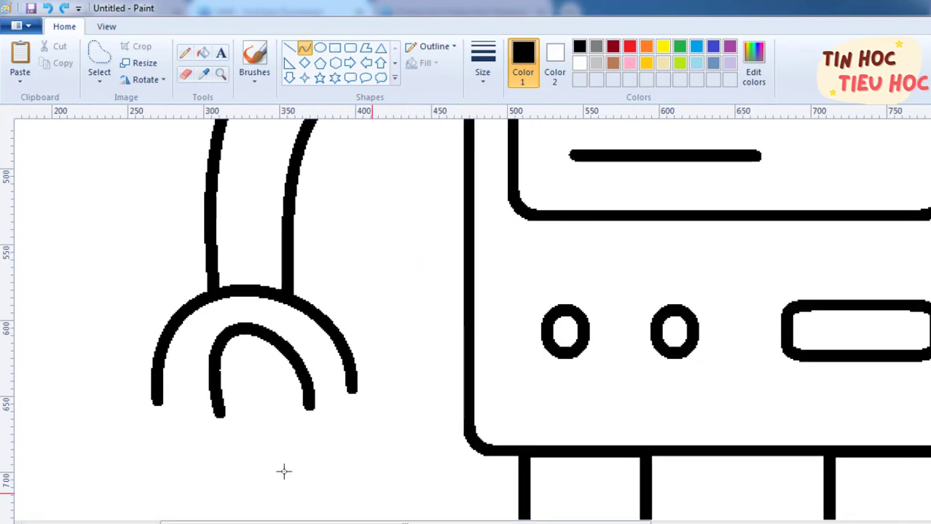
mouse_move(158, 401)
mouse_down()
mouse_move(218, 416)
mouse_move(160, 443)
mouse_move(204, 460)
mouse_up()
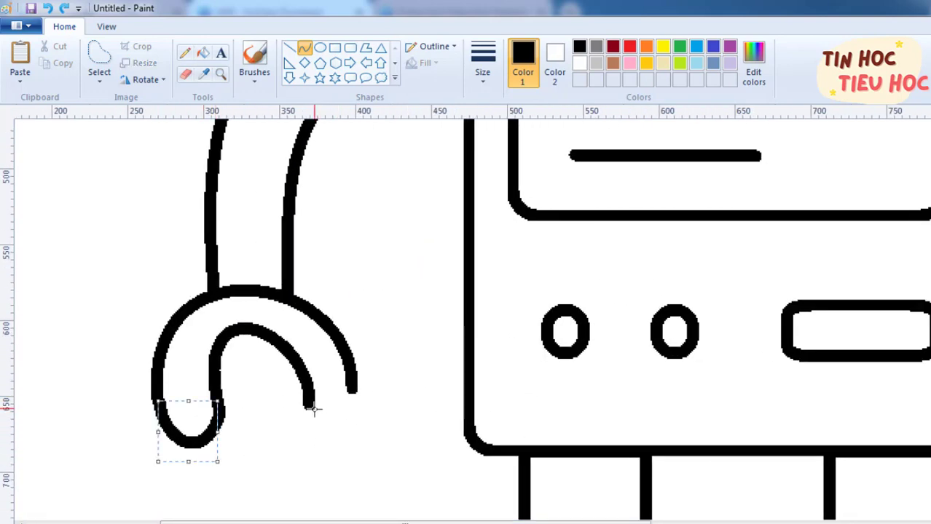
mouse_move(312, 408)
mouse_down()
mouse_move(352, 391)
mouse_move(319, 446)
mouse_up()
drag(348, 408, 352, 457)
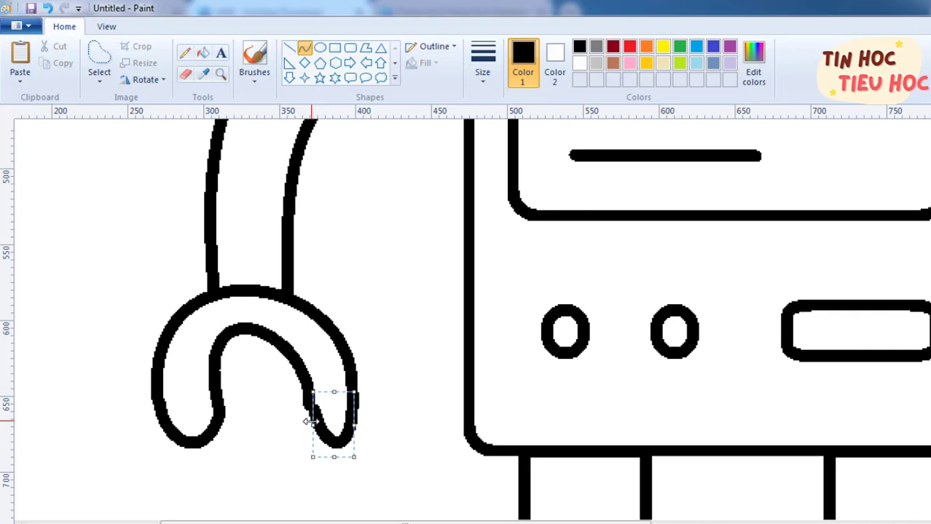
click(373, 421)
Step: Draw three straight lines across the left arm to divide it into segments
key(ctrl+Page_Down)
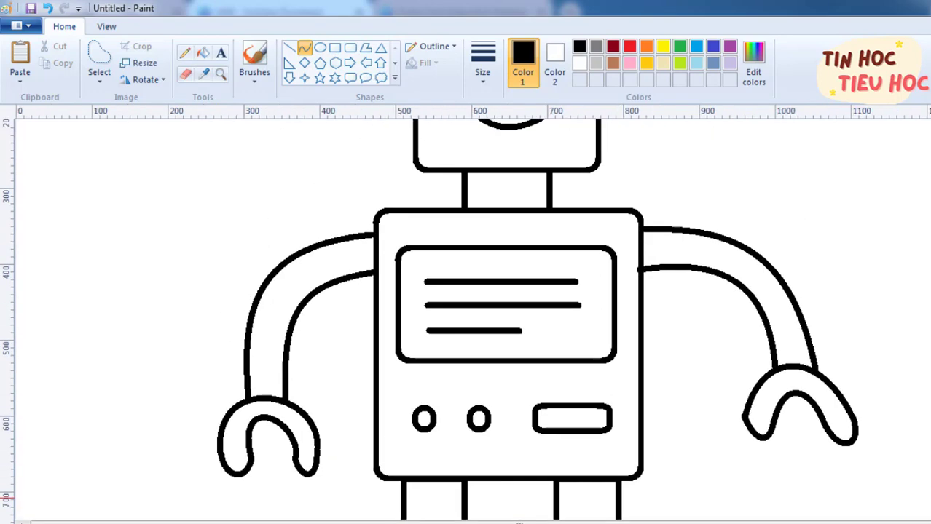
scroll(473, 320, up, 3)
click(293, 49)
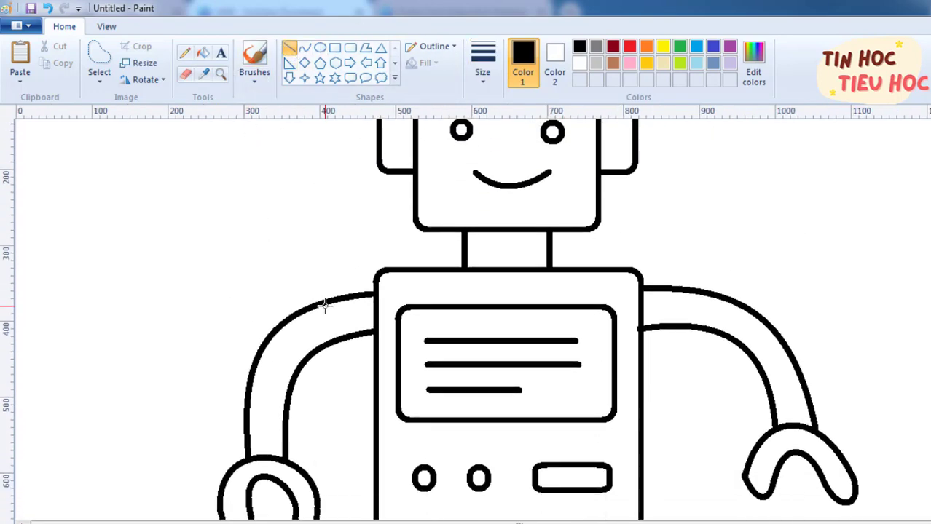
drag(321, 304, 332, 342)
drag(261, 349, 293, 368)
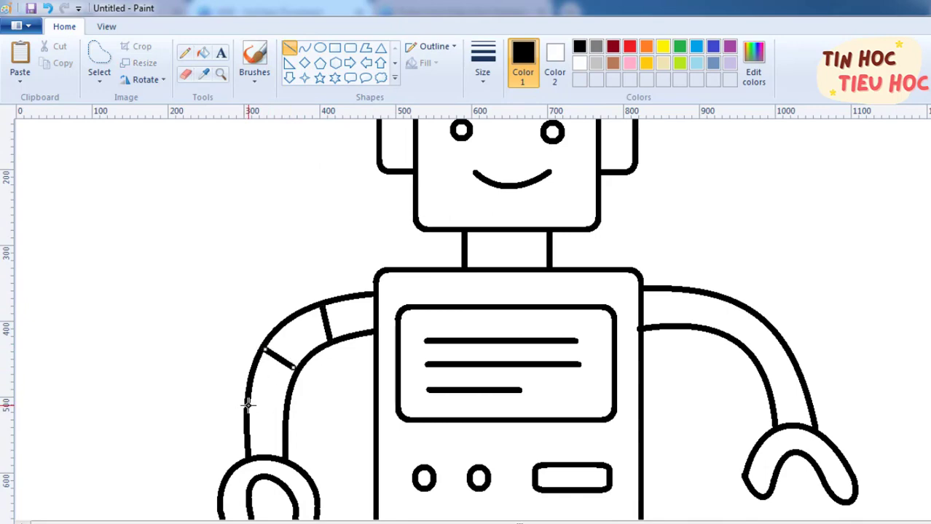
drag(246, 406, 285, 406)
Step: Draw three straight lines across the right arm to divide it into segments
drag(706, 288, 706, 330)
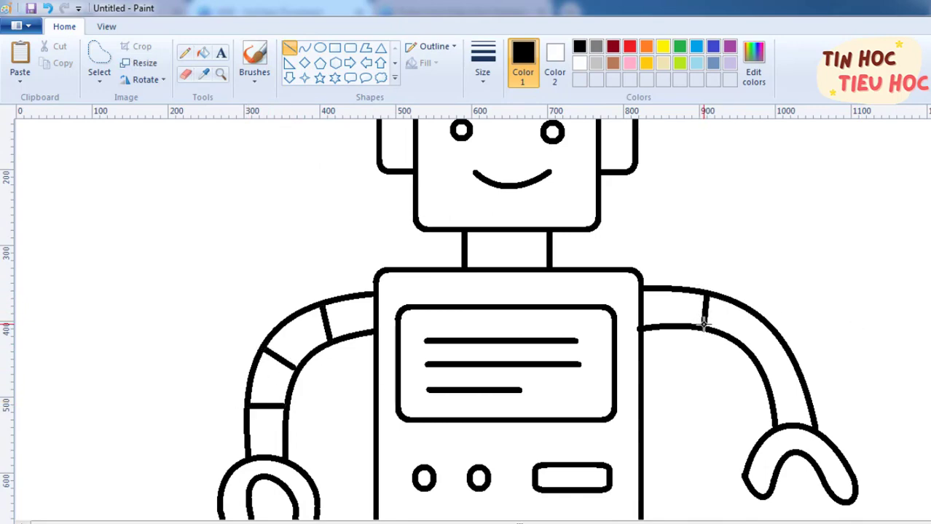
drag(762, 319, 740, 342)
drag(793, 357, 765, 374)
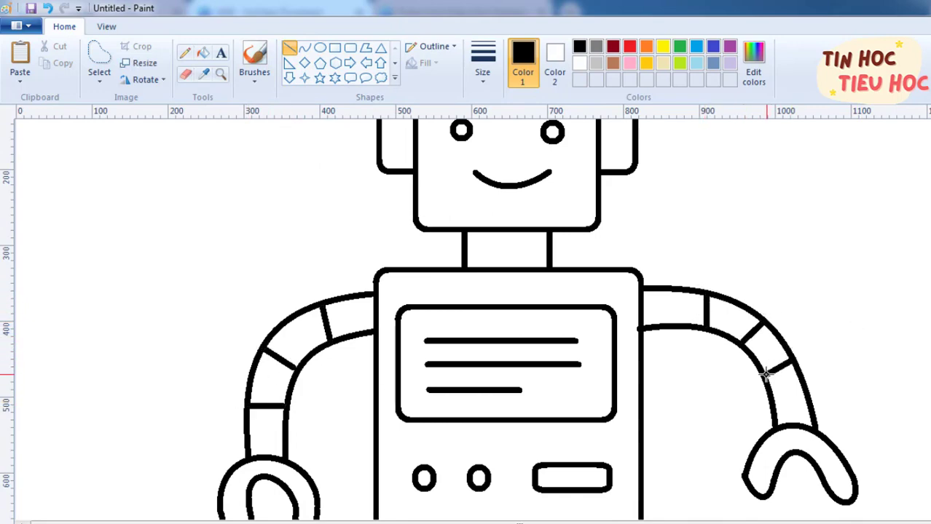
click(885, 357)
Step: Examine the whole robot drawing from the antennas down to the feet
scroll(472, 319, up, 3)
scroll(472, 319, down, 7)
scroll(472, 319, up, 6)
scroll(472, 319, down, 2)
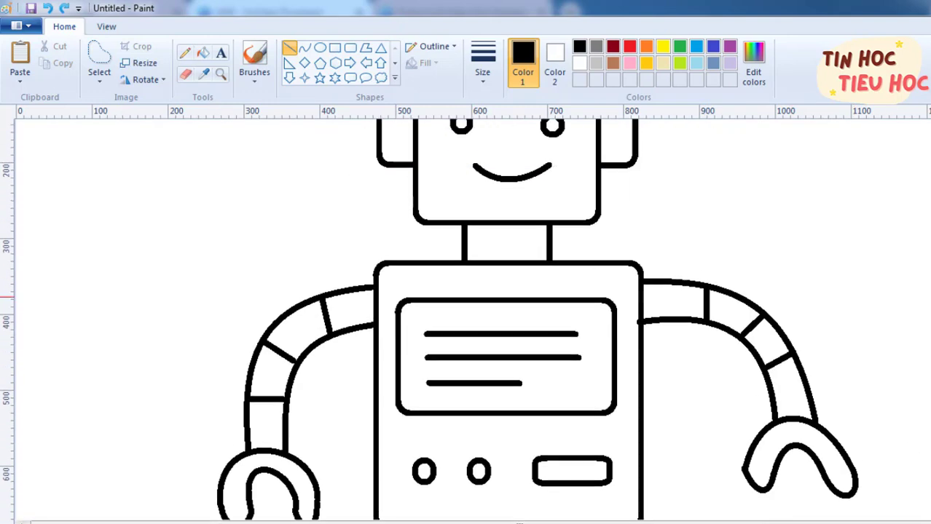
scroll(472, 319, up, 3)
scroll(472, 319, down, 1)
scroll(473, 319, down, 1)
scroll(472, 319, up, 1)
scroll(472, 319, down, 5)
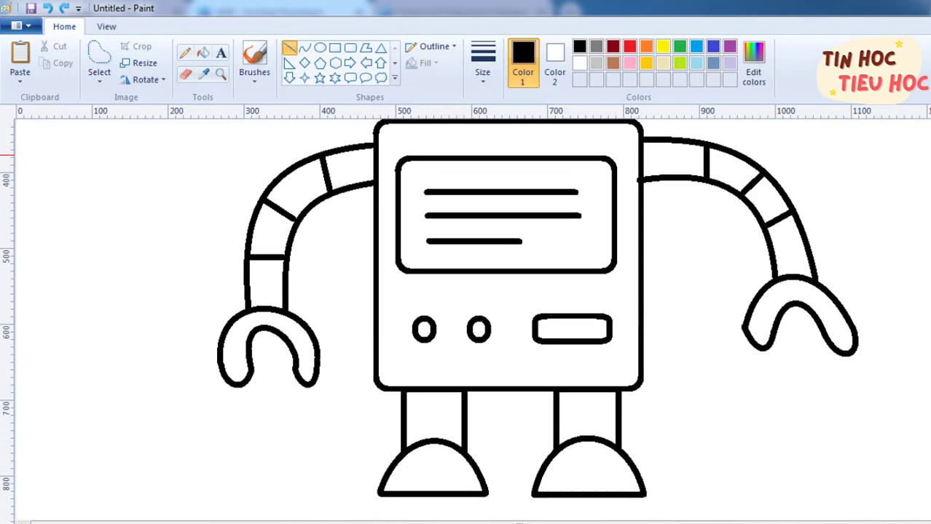
scroll(473, 319, up, 1)
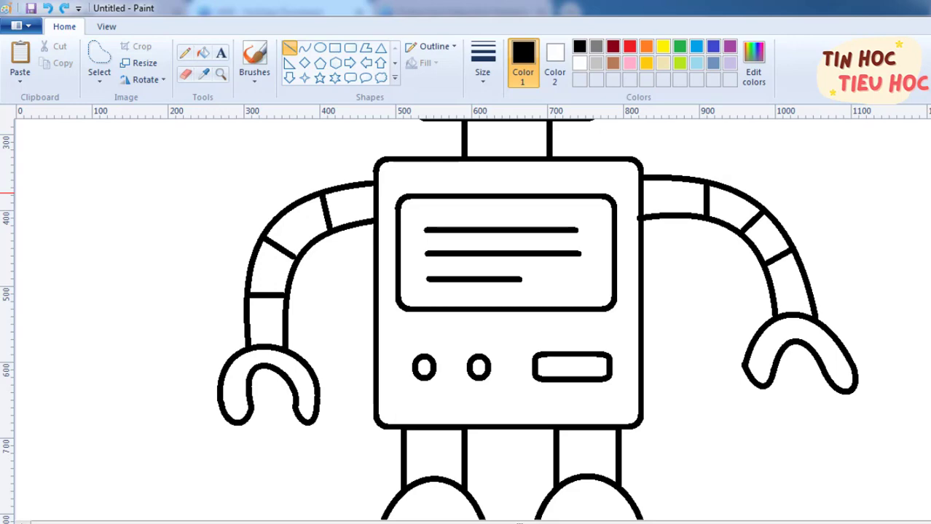
scroll(474, 320, up, 3)
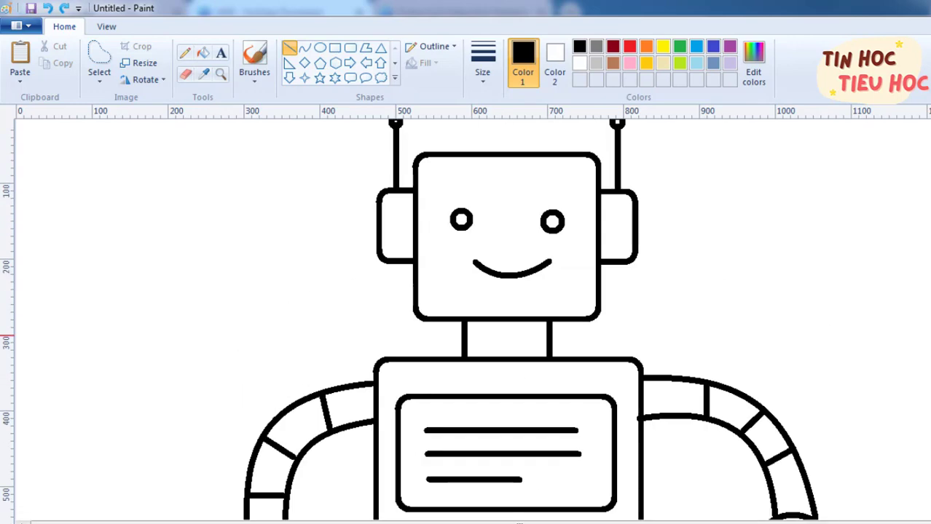
scroll(897, 277, down, 1)
scroll(896, 277, up, 1)
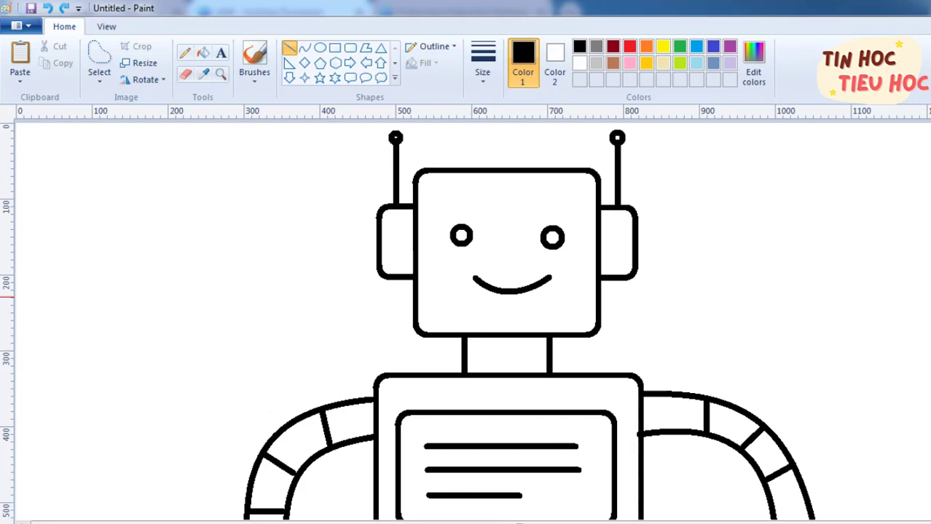
key(ctrl+Page_Down)
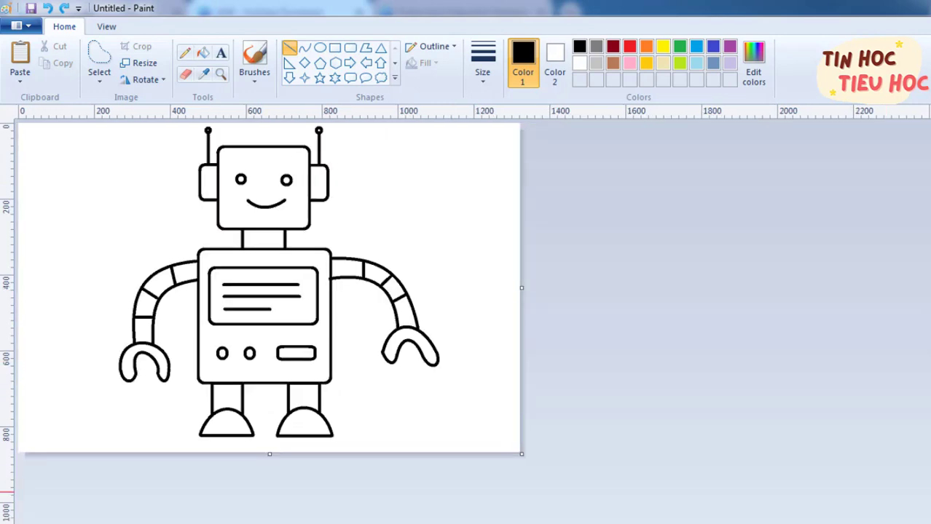